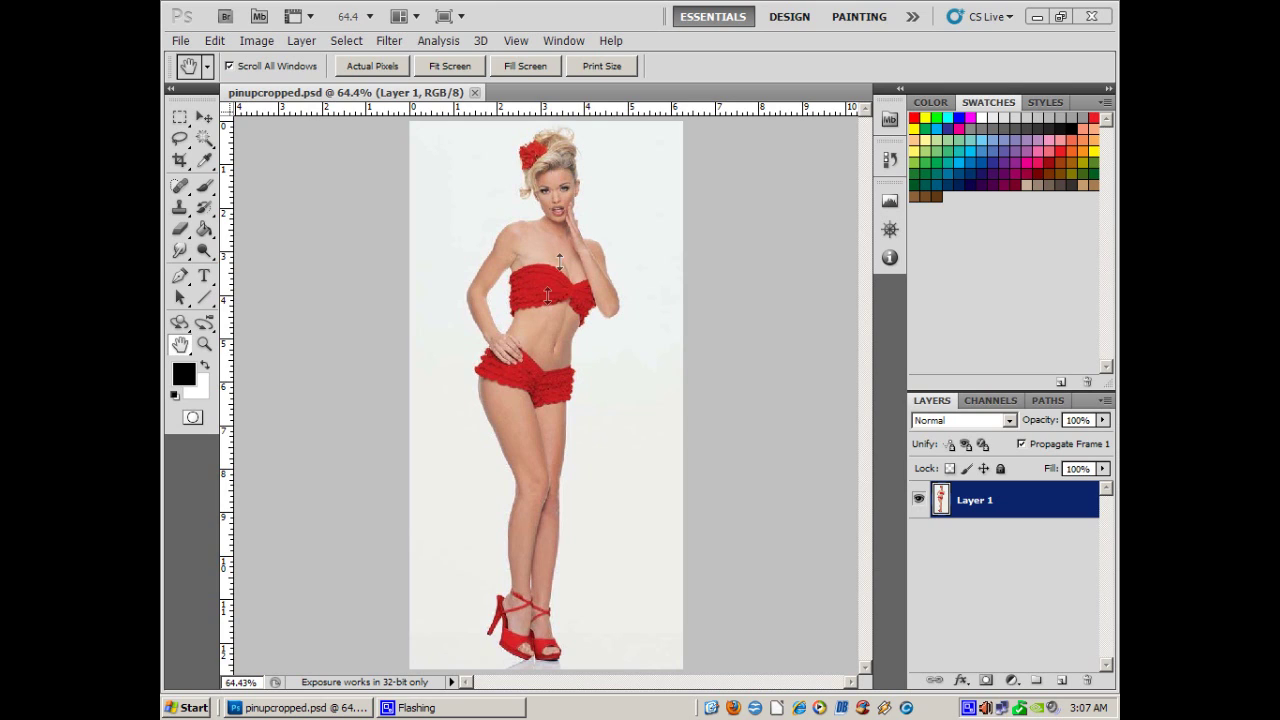
Create Layer 1 copy and Layer 1 copy 2, then hide the original Layer 1.
click(1043, 508)
drag(1043, 506, 1062, 683)
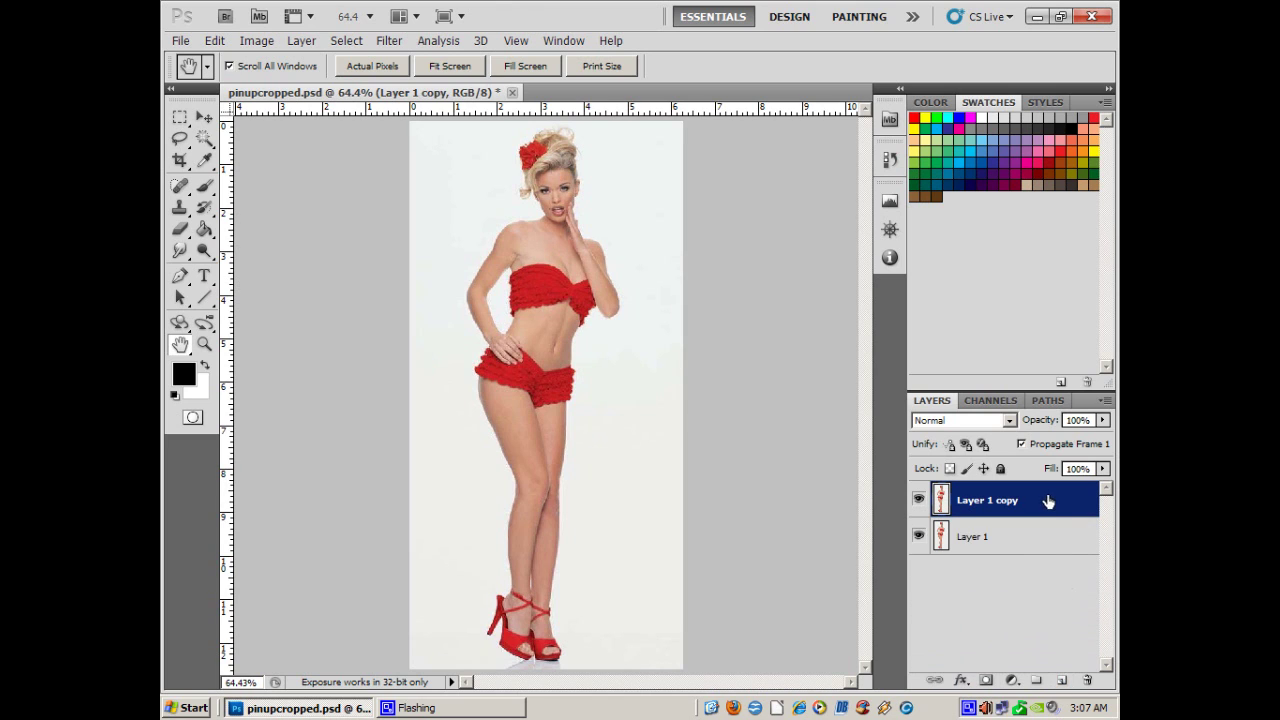
drag(1046, 500, 1062, 680)
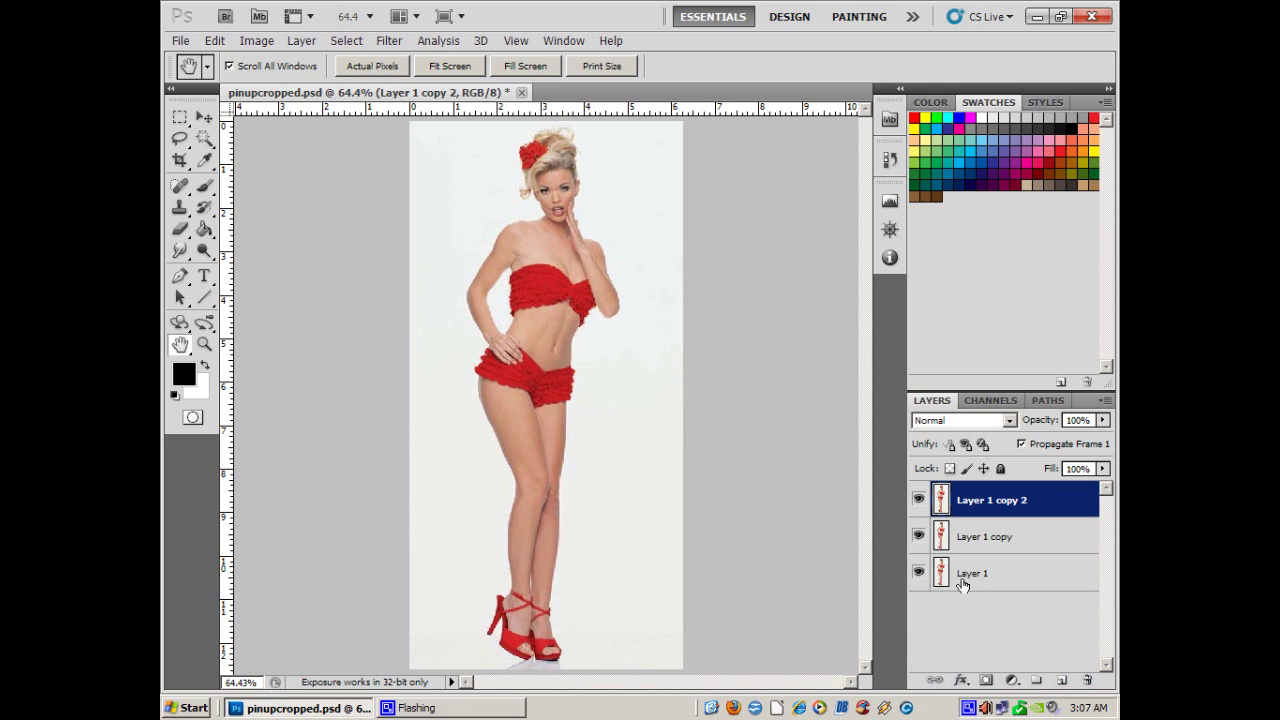
click(918, 573)
Desaturate Layer 1 copy 2 so the pin-up photo shows in black and white.
click(250, 41)
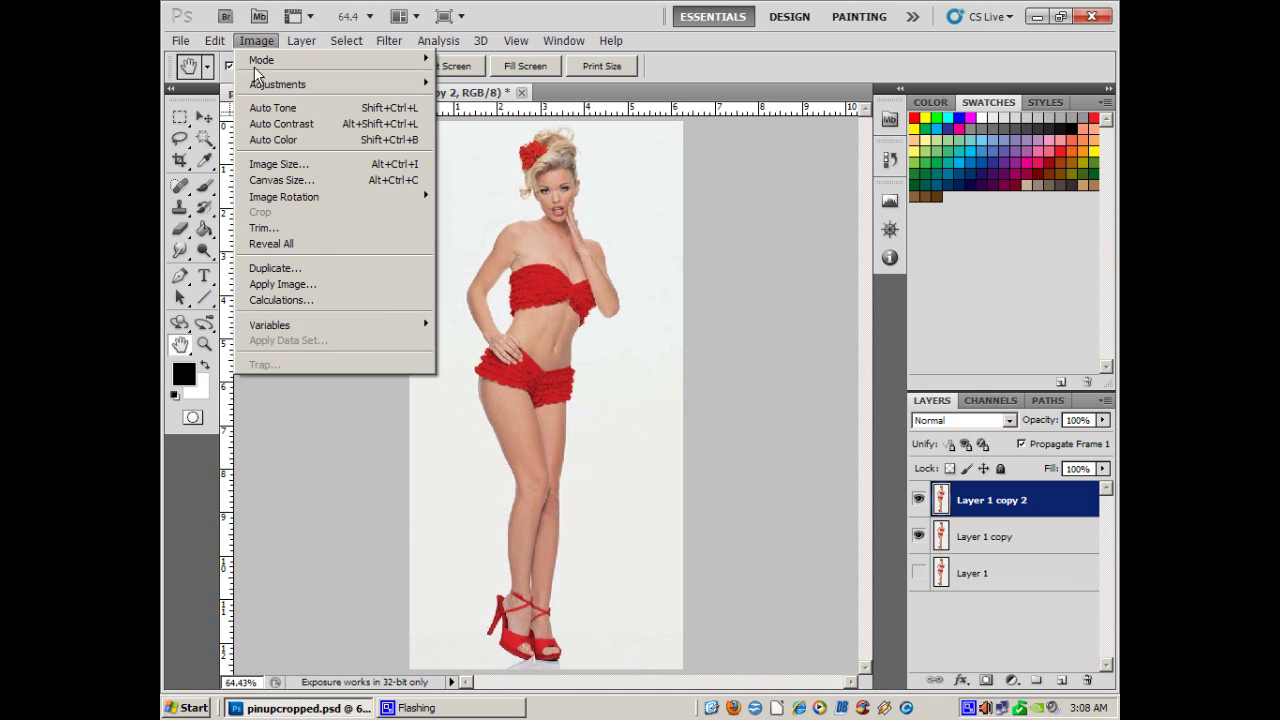
mouse_move(260, 86)
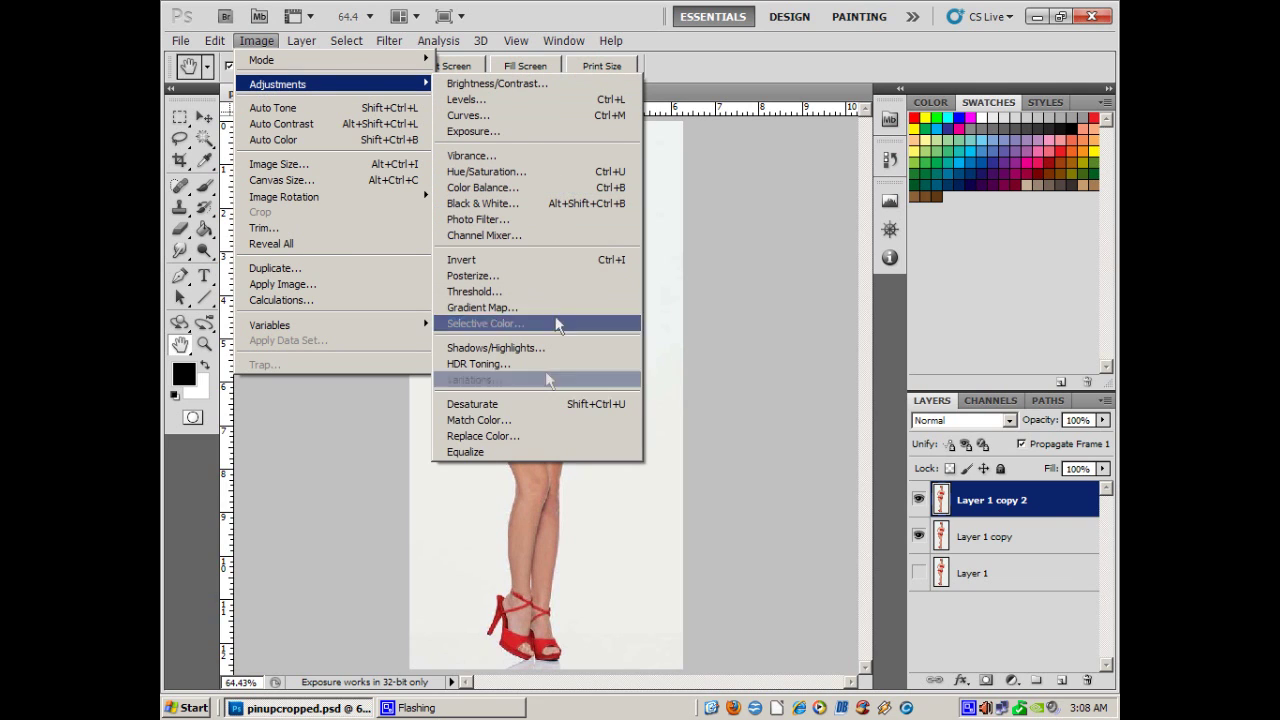
click(531, 405)
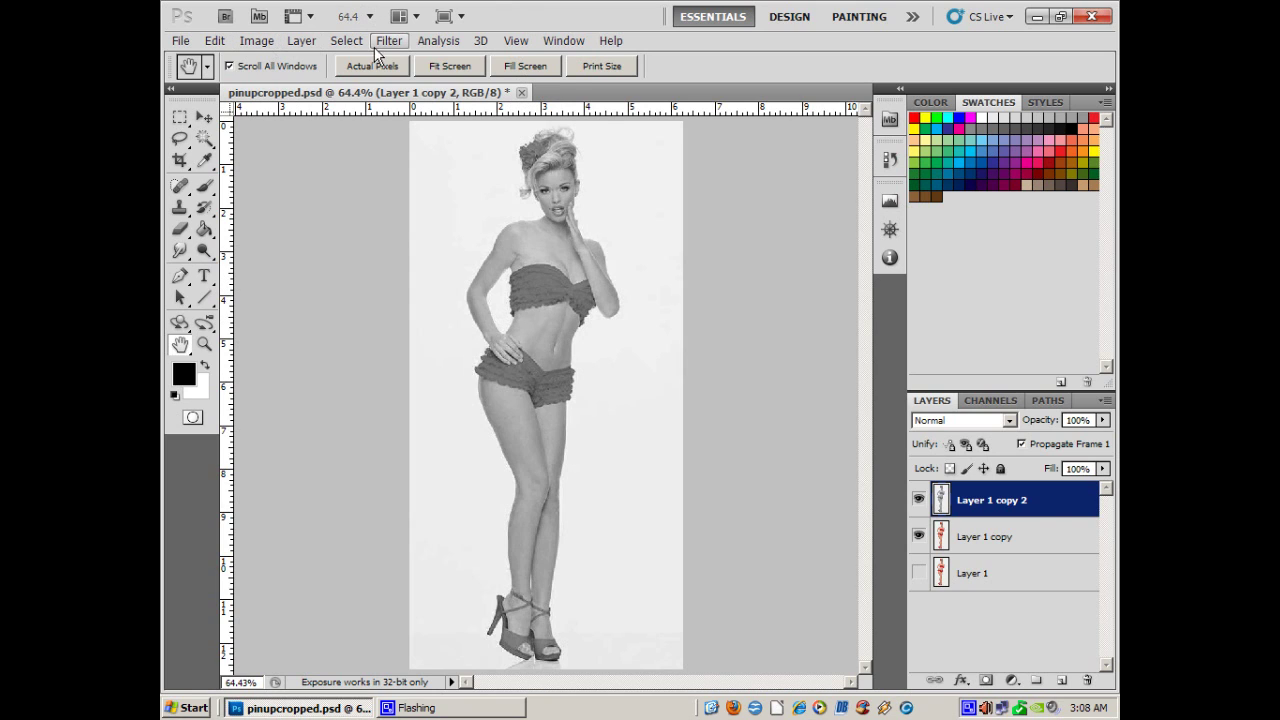
Apply a Gaussian Blur with a 3.1-pixel radius to Layer 1 copy 2.
click(387, 41)
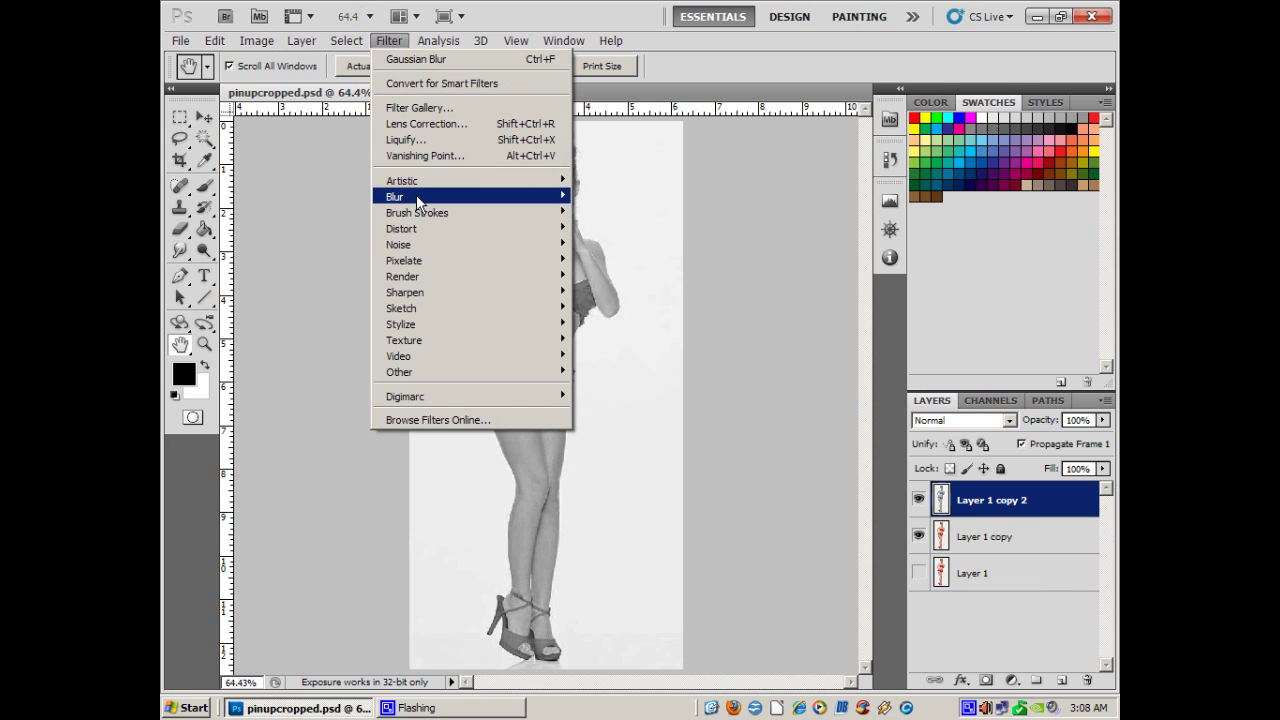
mouse_move(400, 197)
click(619, 259)
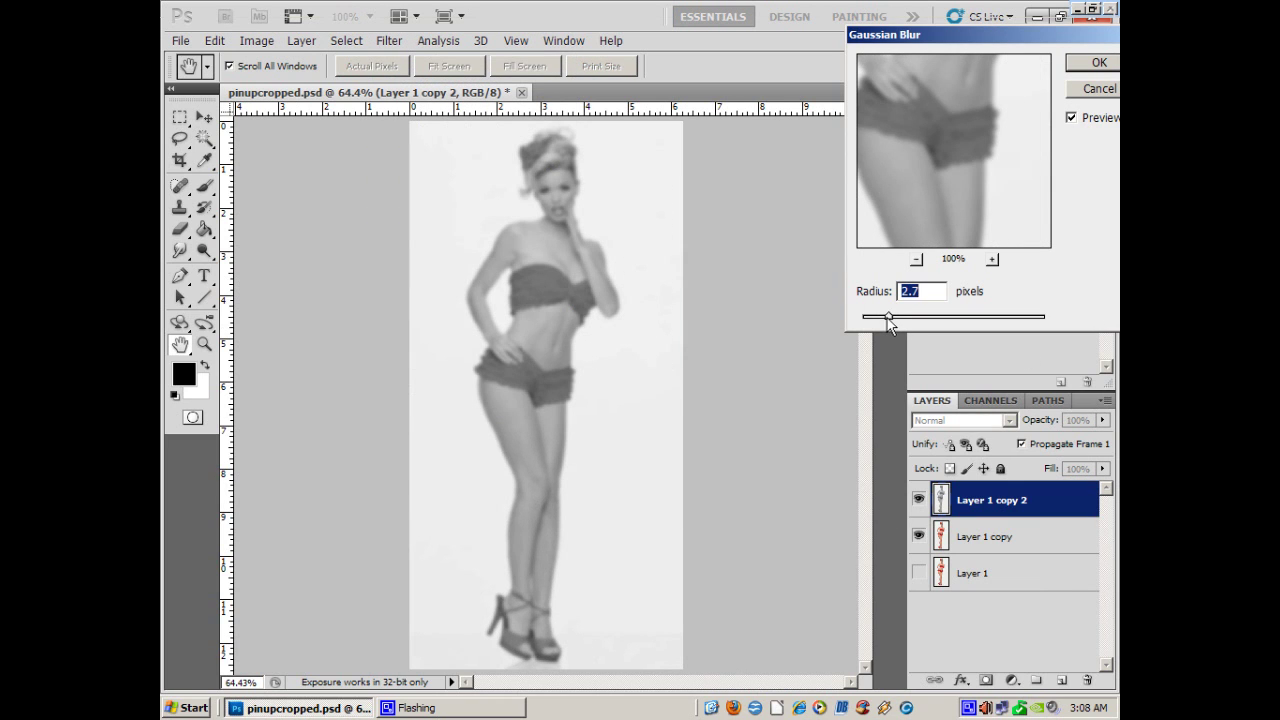
drag(888, 317, 895, 318)
drag(896, 318, 892, 318)
click(1098, 63)
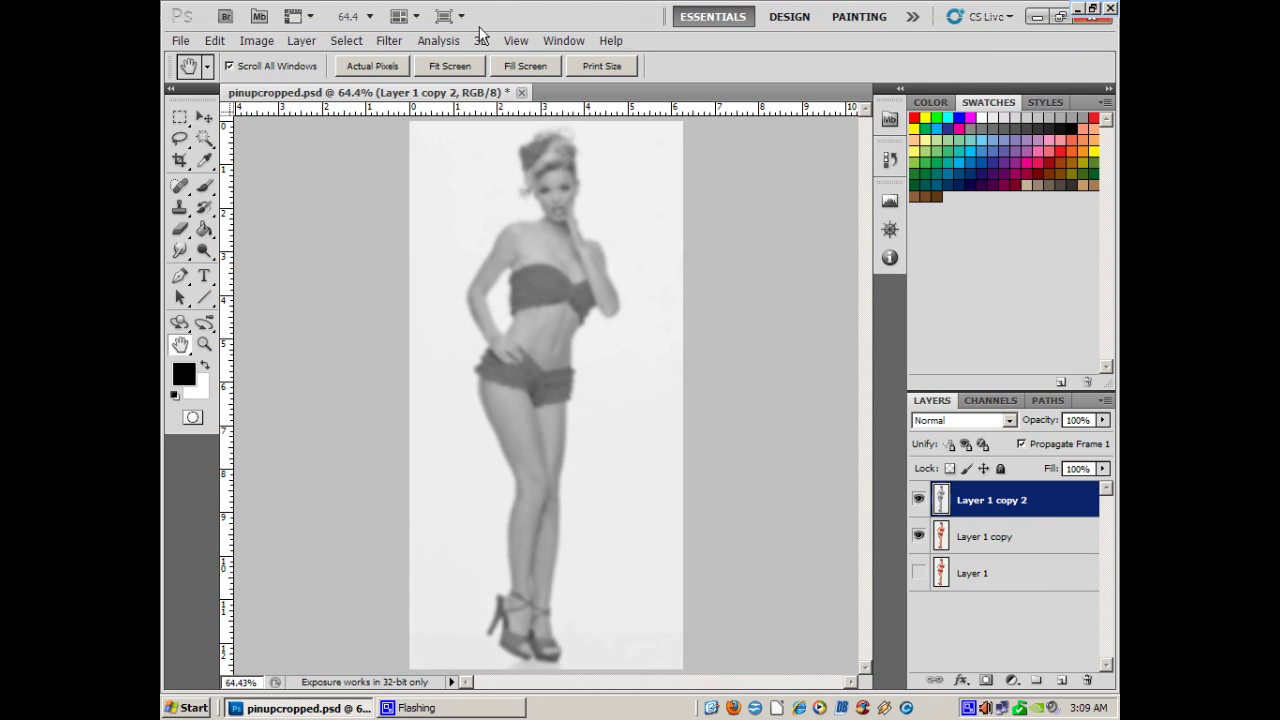
Apply Cutout to Layer 1 copy 2 (8 levels, edge simplicity 3, fidelity 3), then hide it to compare.
click(385, 40)
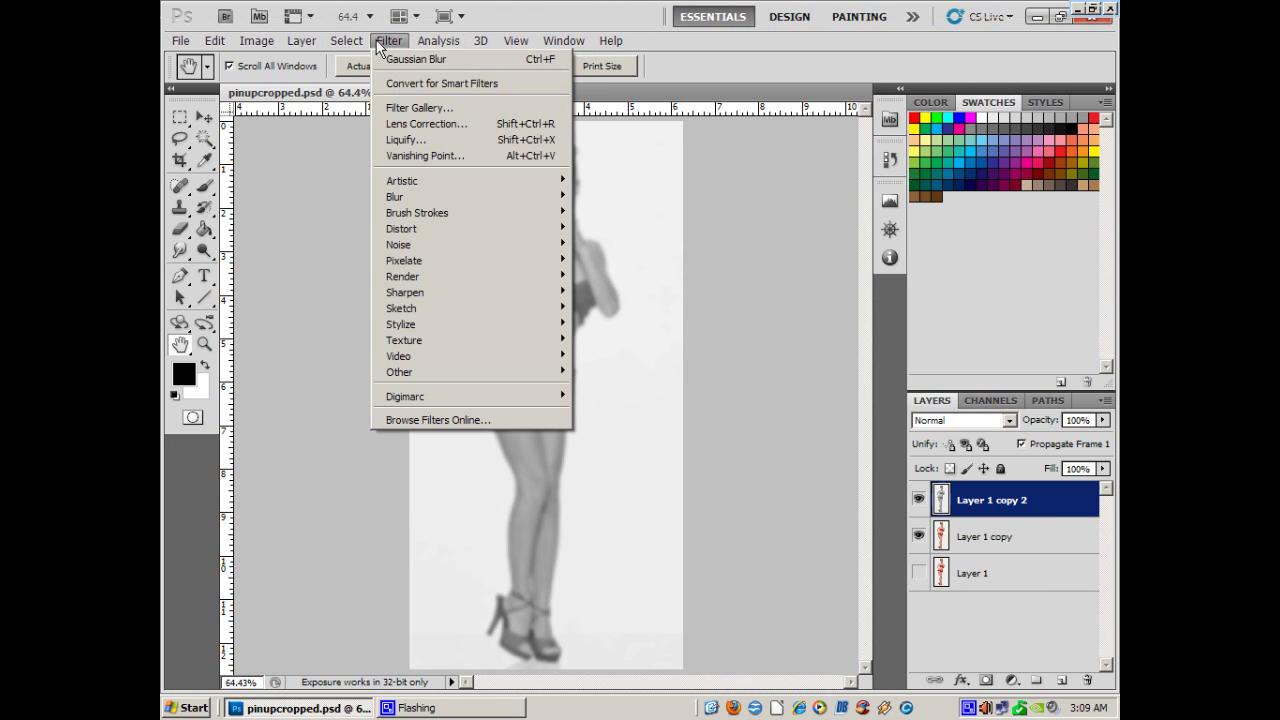
mouse_move(404, 186)
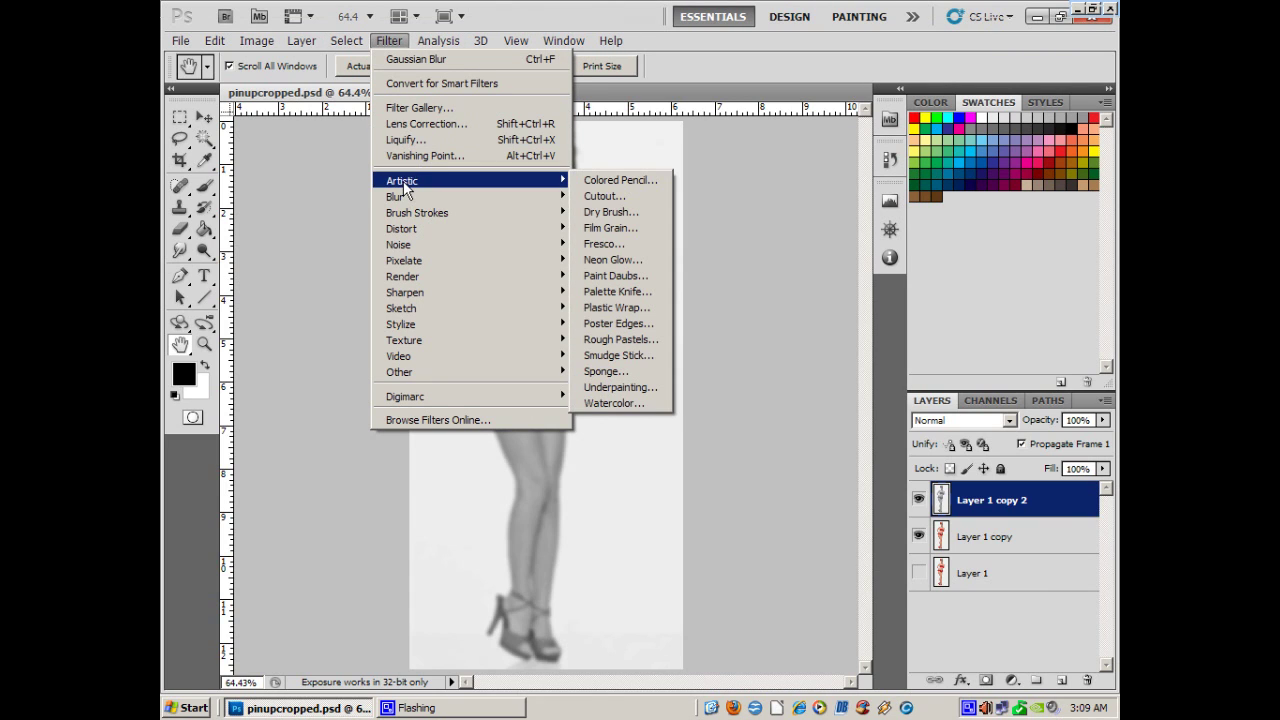
click(630, 198)
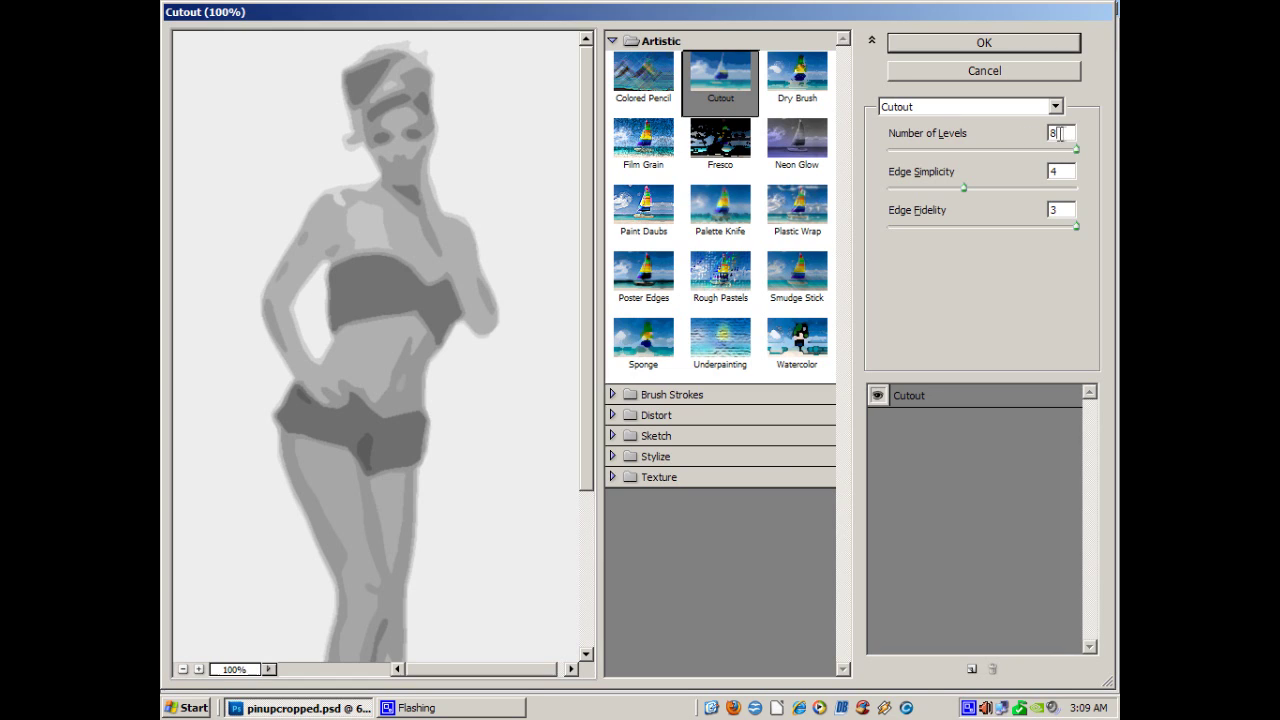
double_click(1055, 209)
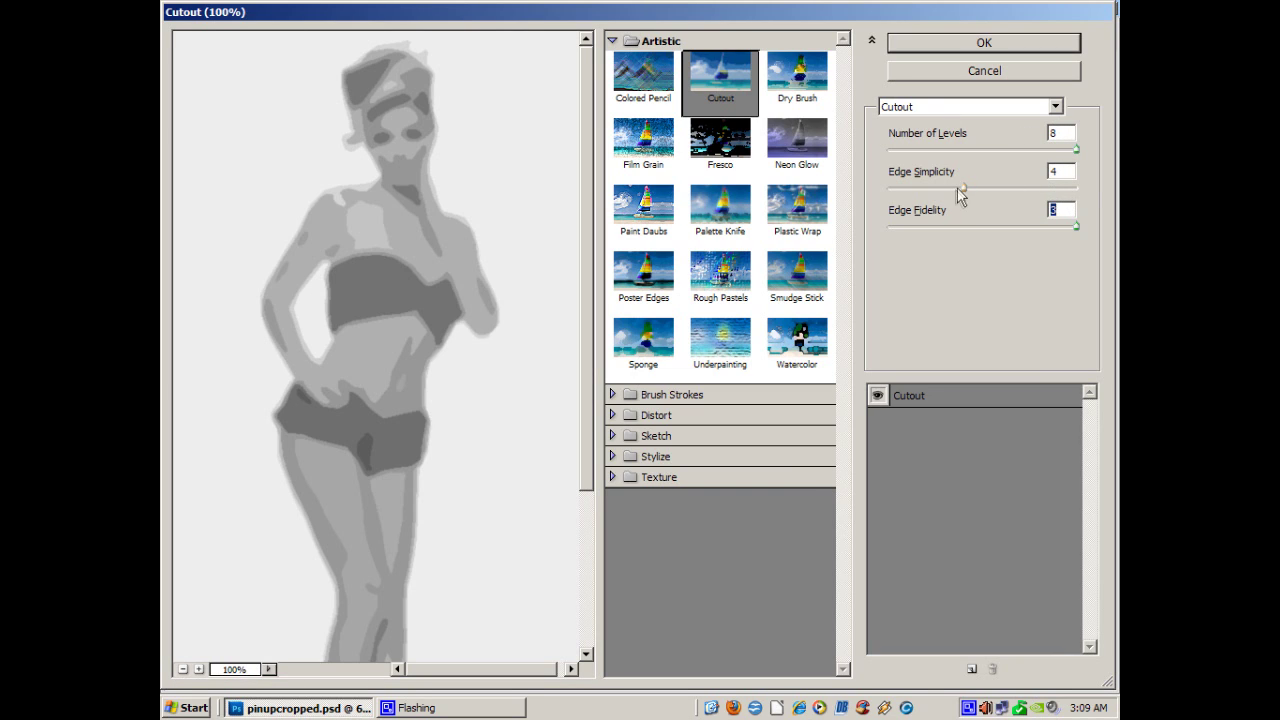
drag(963, 189, 1010, 190)
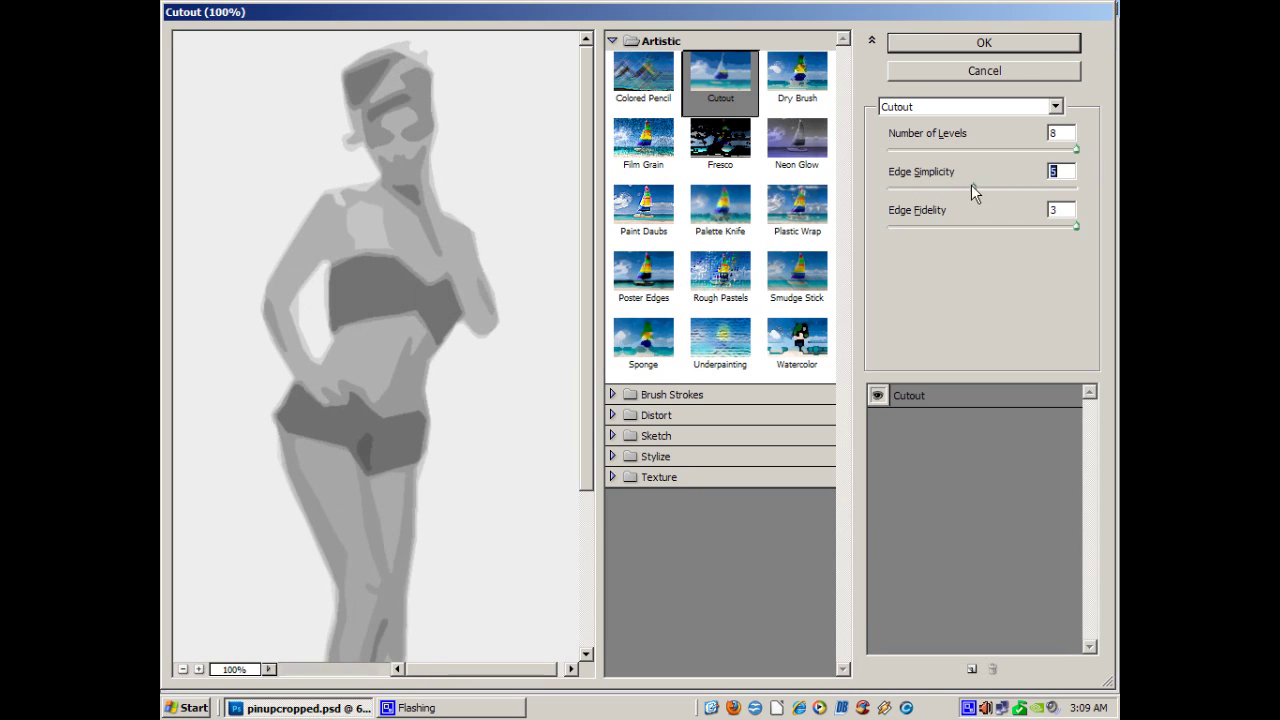
drag(971, 184, 943, 183)
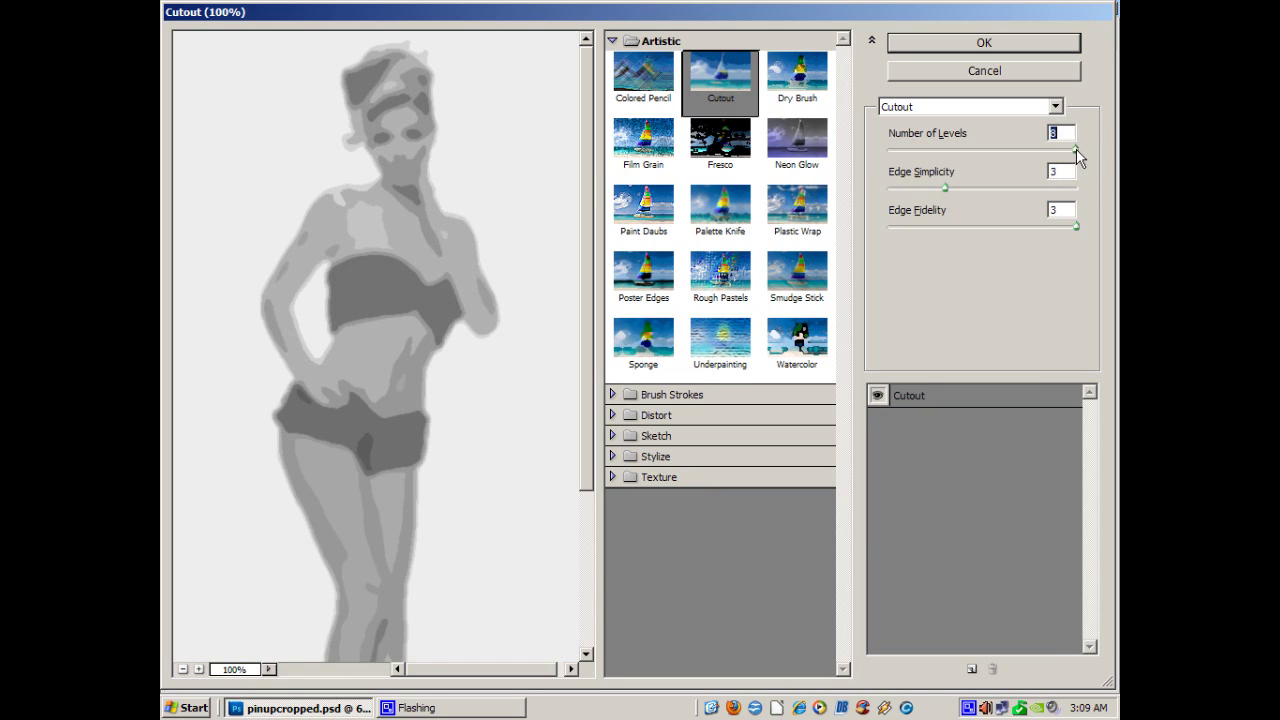
drag(1076, 149, 1009, 146)
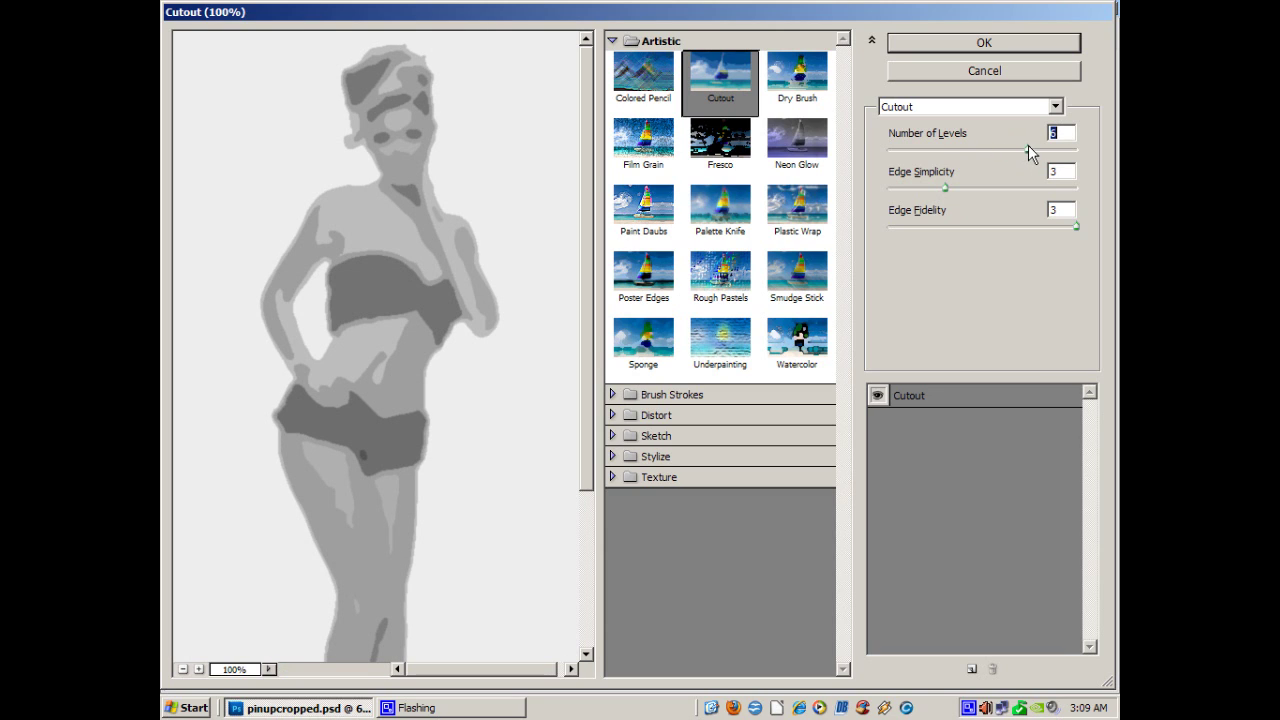
drag(1028, 145, 1031, 143)
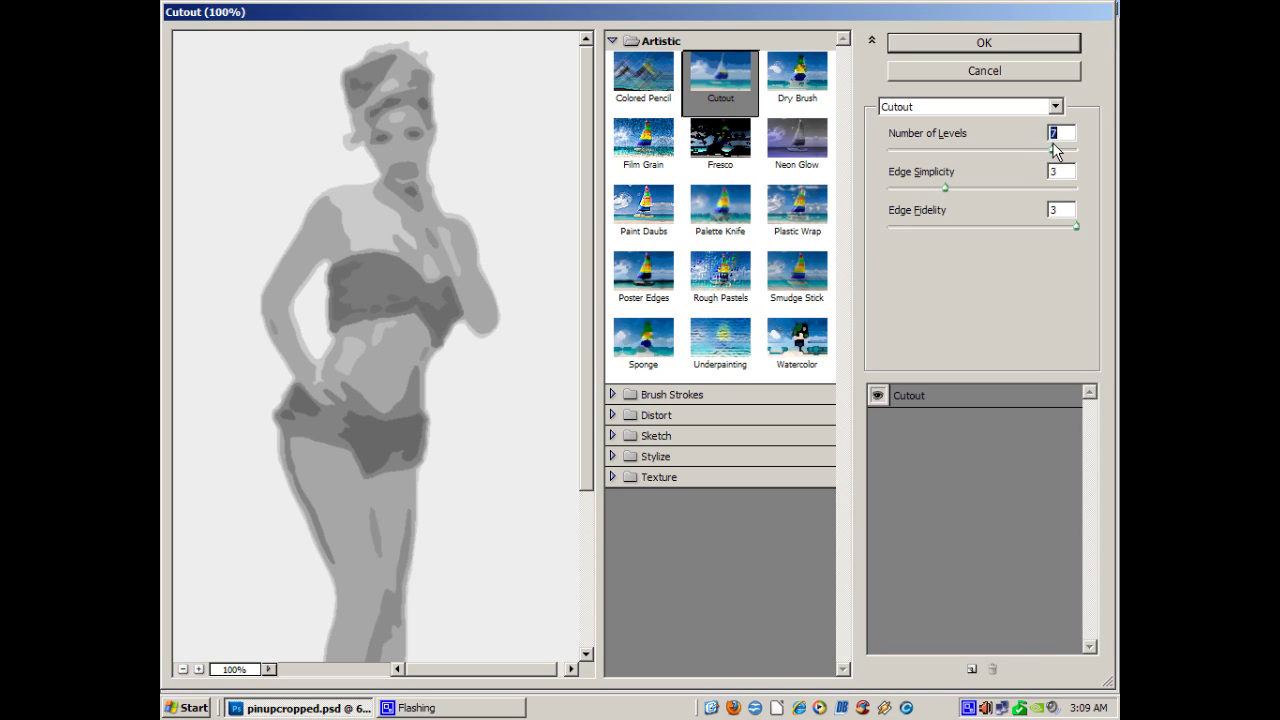
drag(1055, 149, 1073, 147)
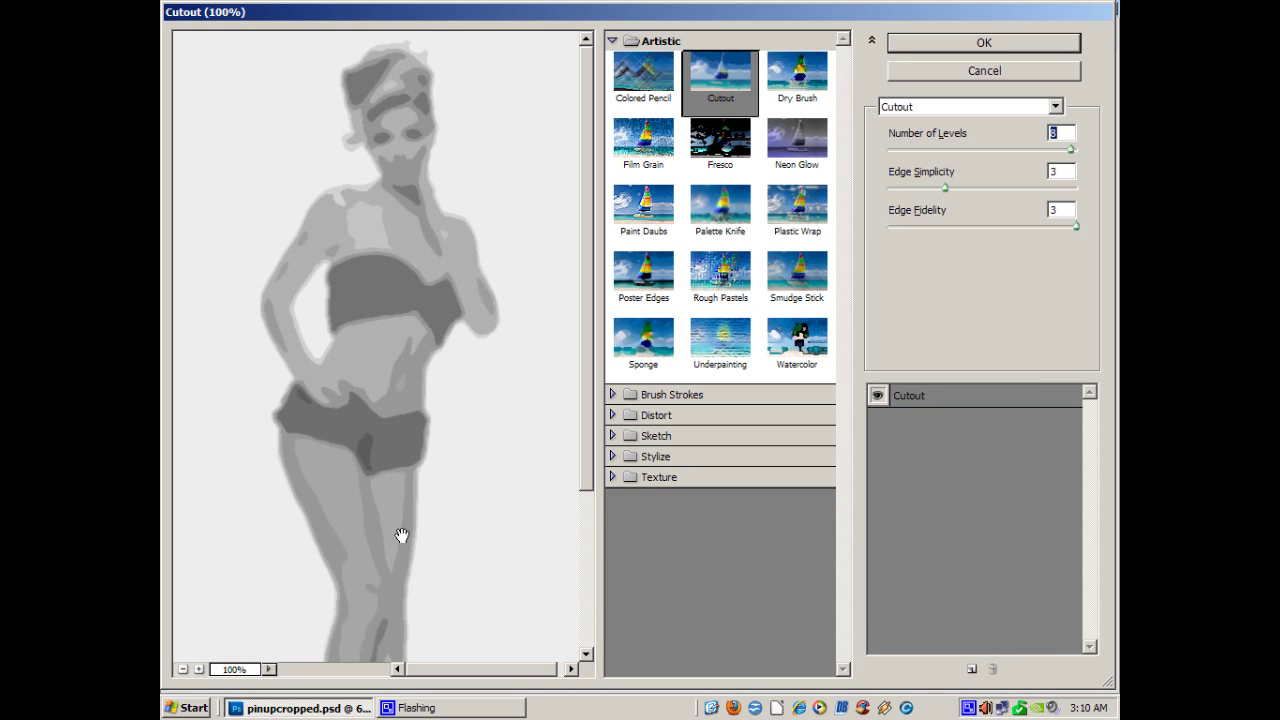
click(984, 44)
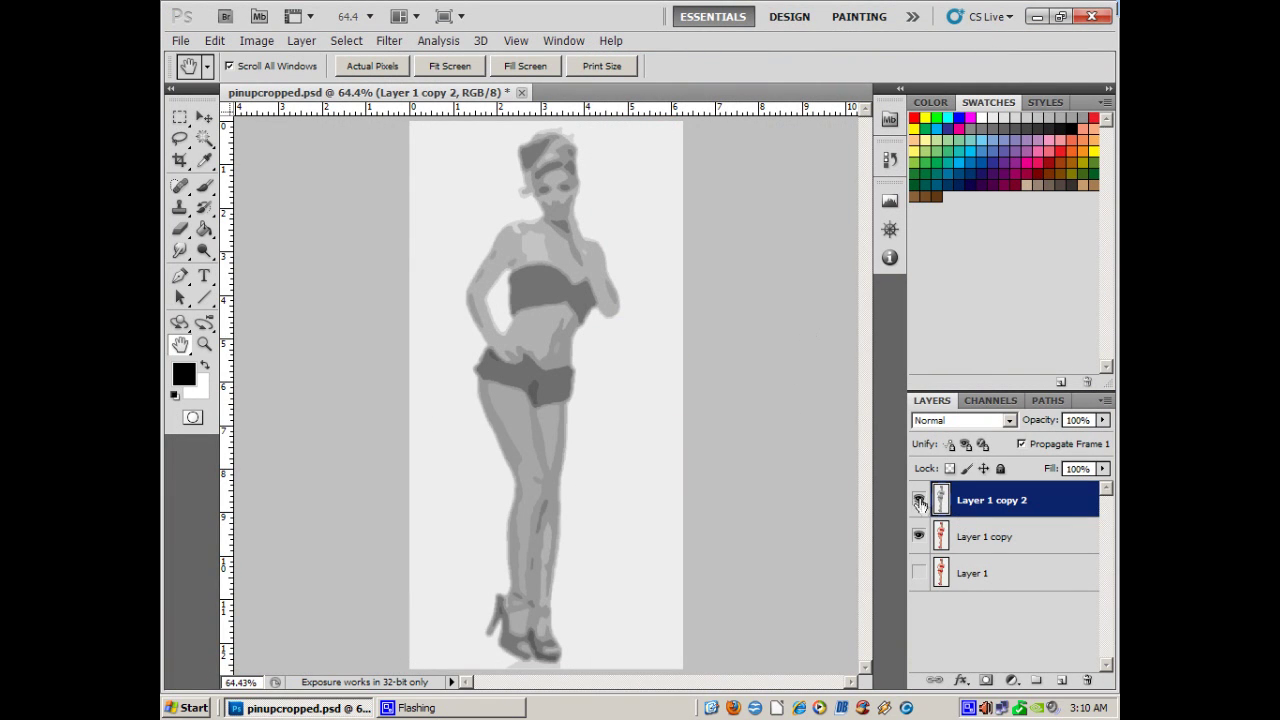
click(919, 500)
Show the cutout layer again and blur it with a 4.6-pixel Gaussian Blur.
click(919, 500)
click(394, 39)
mouse_move(401, 199)
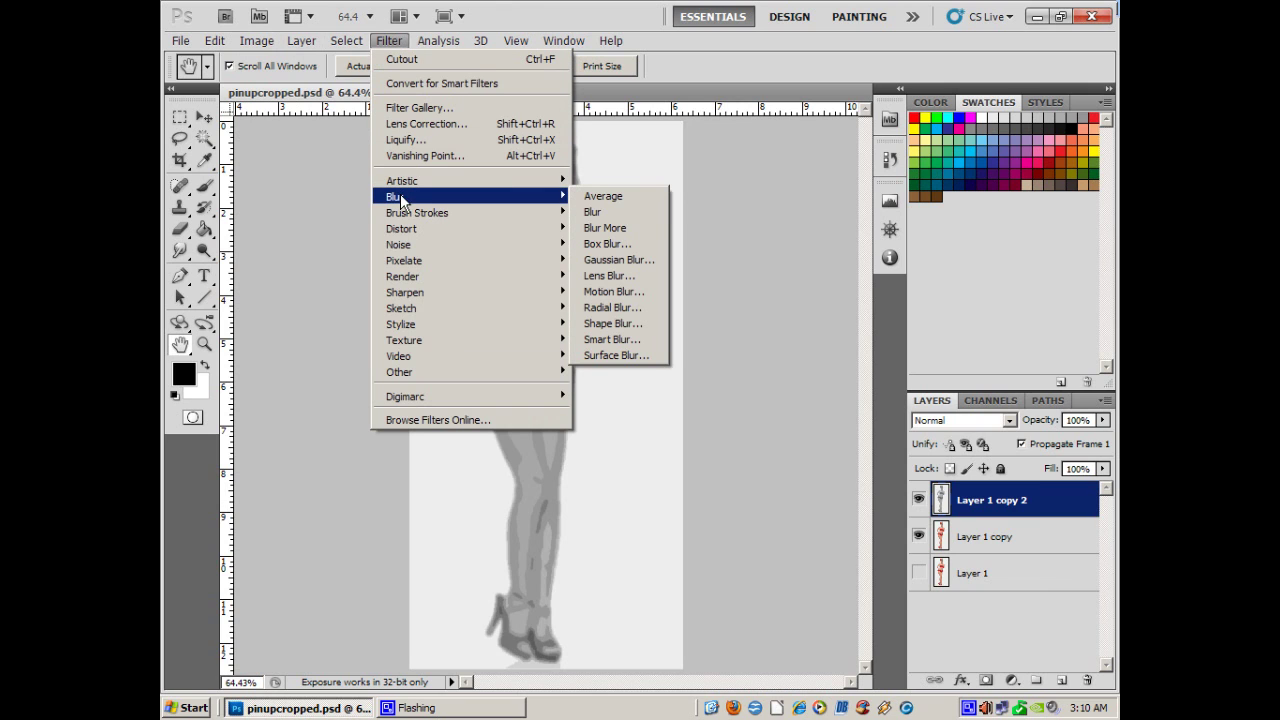
click(631, 259)
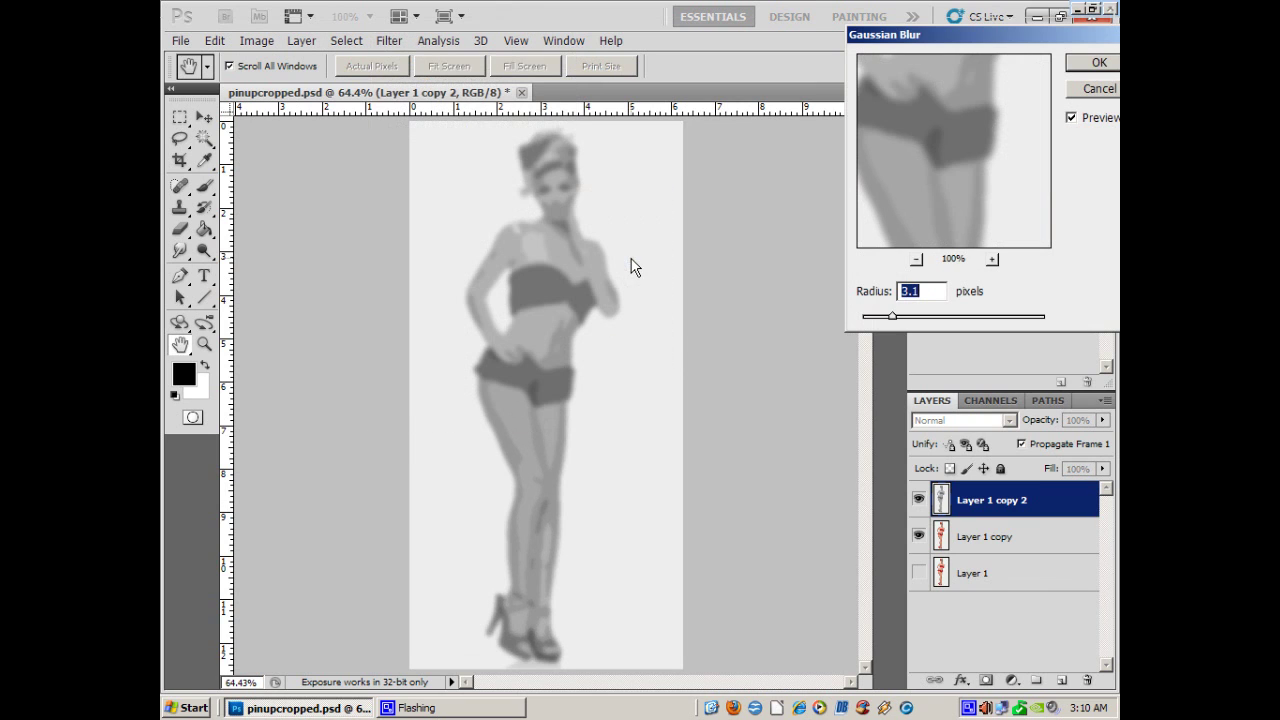
drag(892, 317, 919, 320)
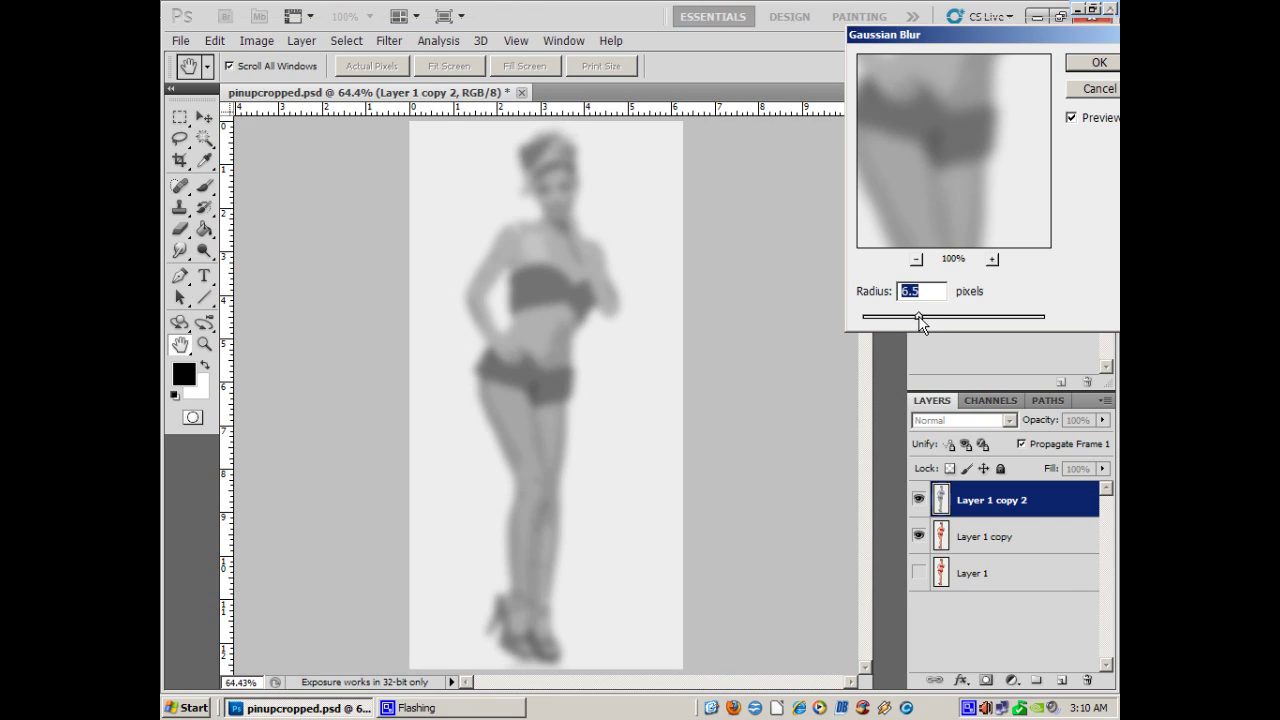
drag(919, 320, 912, 320)
drag(912, 319, 907, 319)
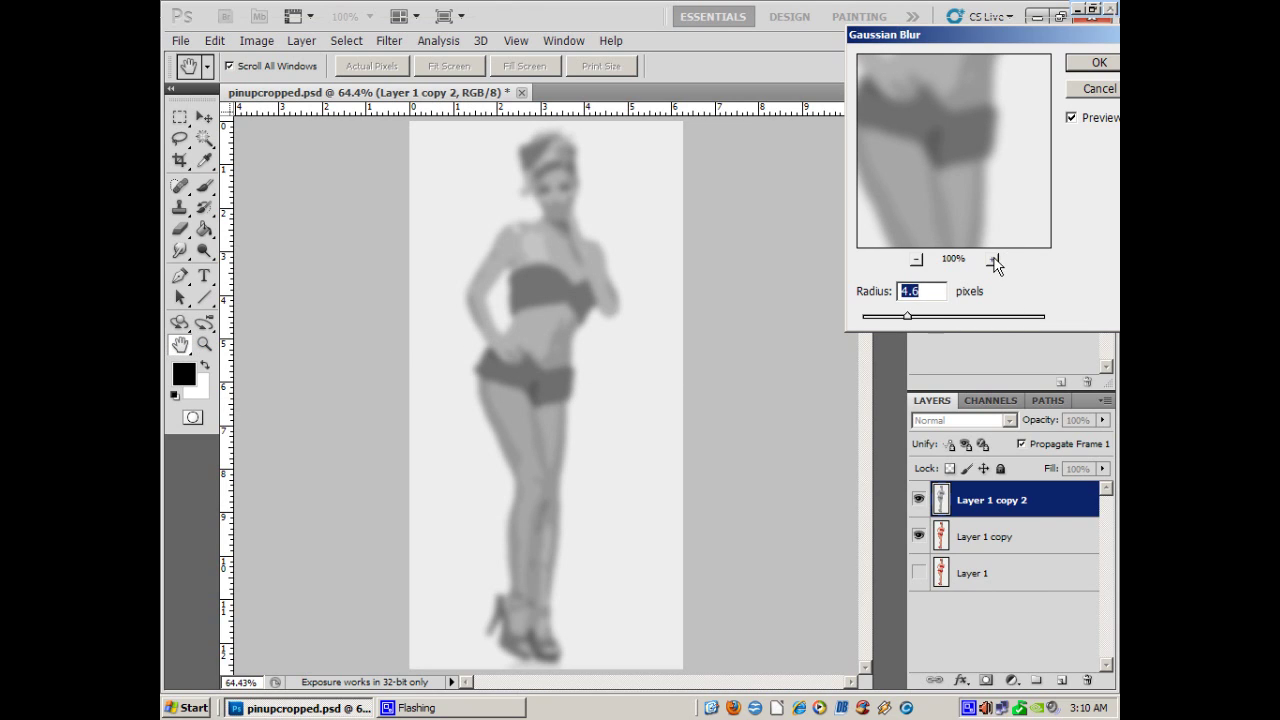
click(1100, 64)
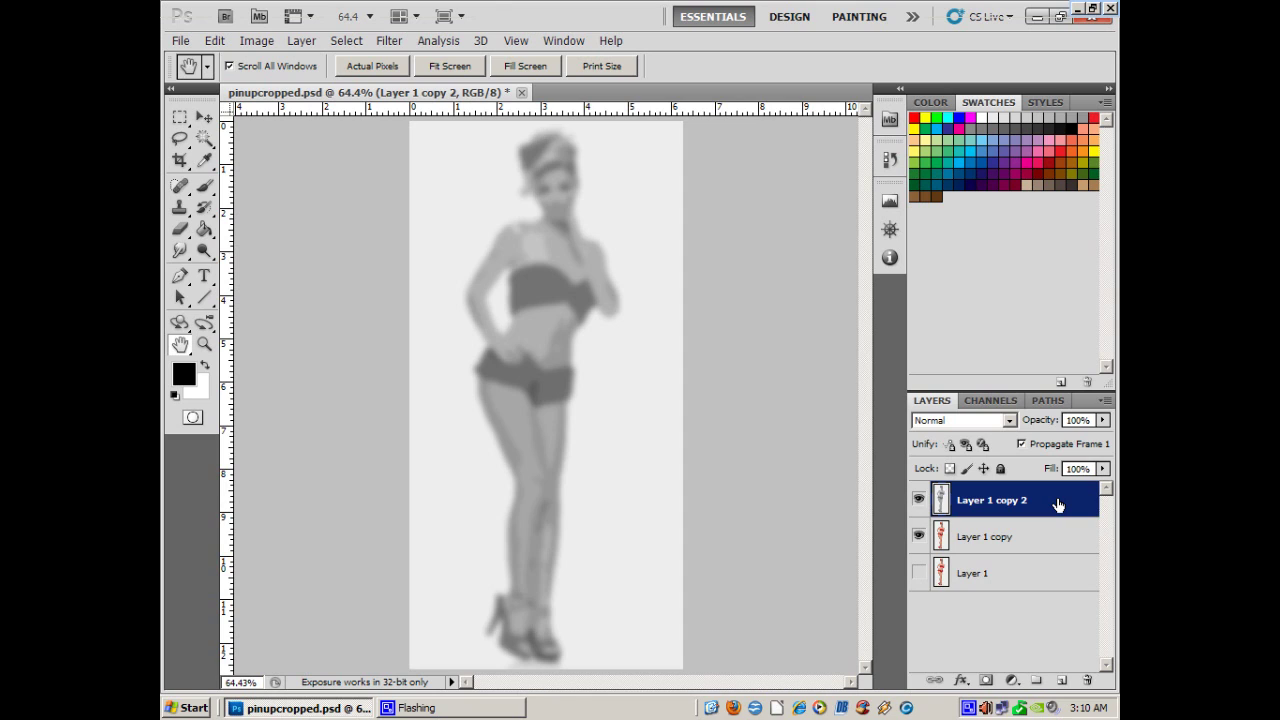
Set Layer 1 copy 2 to Overlay blend mode and toggle its visibility to compare.
click(1010, 420)
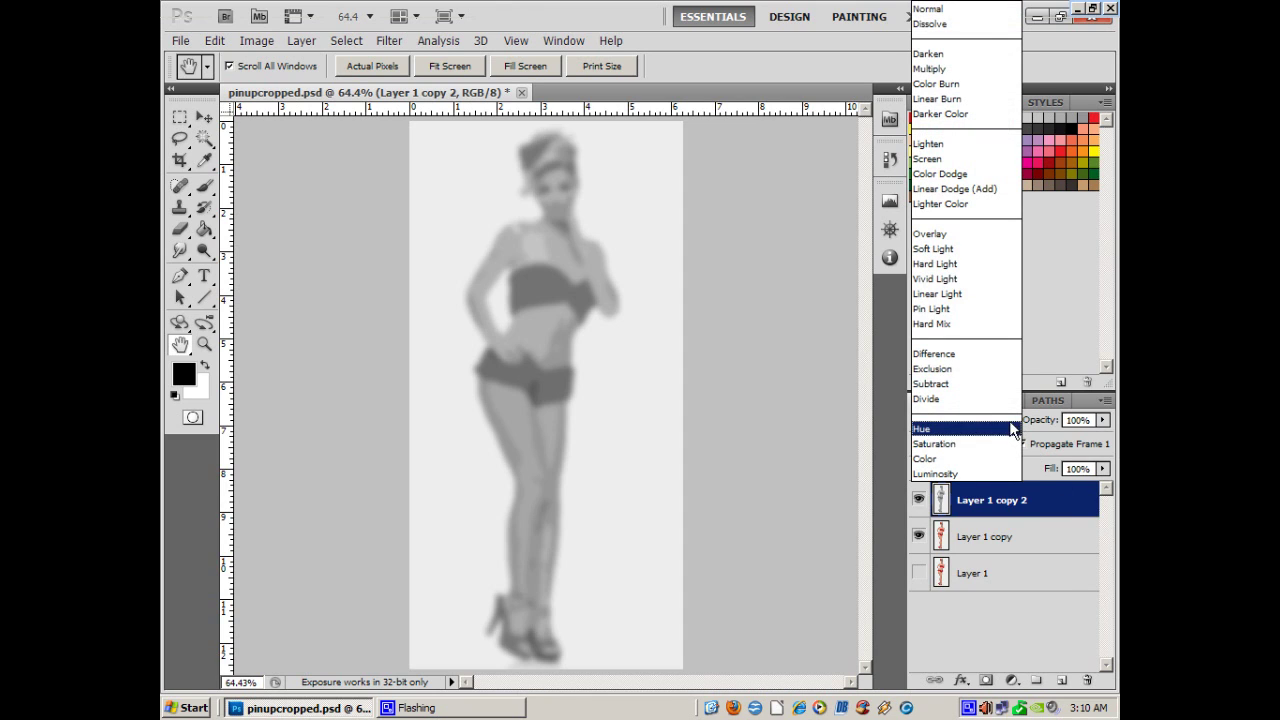
click(987, 235)
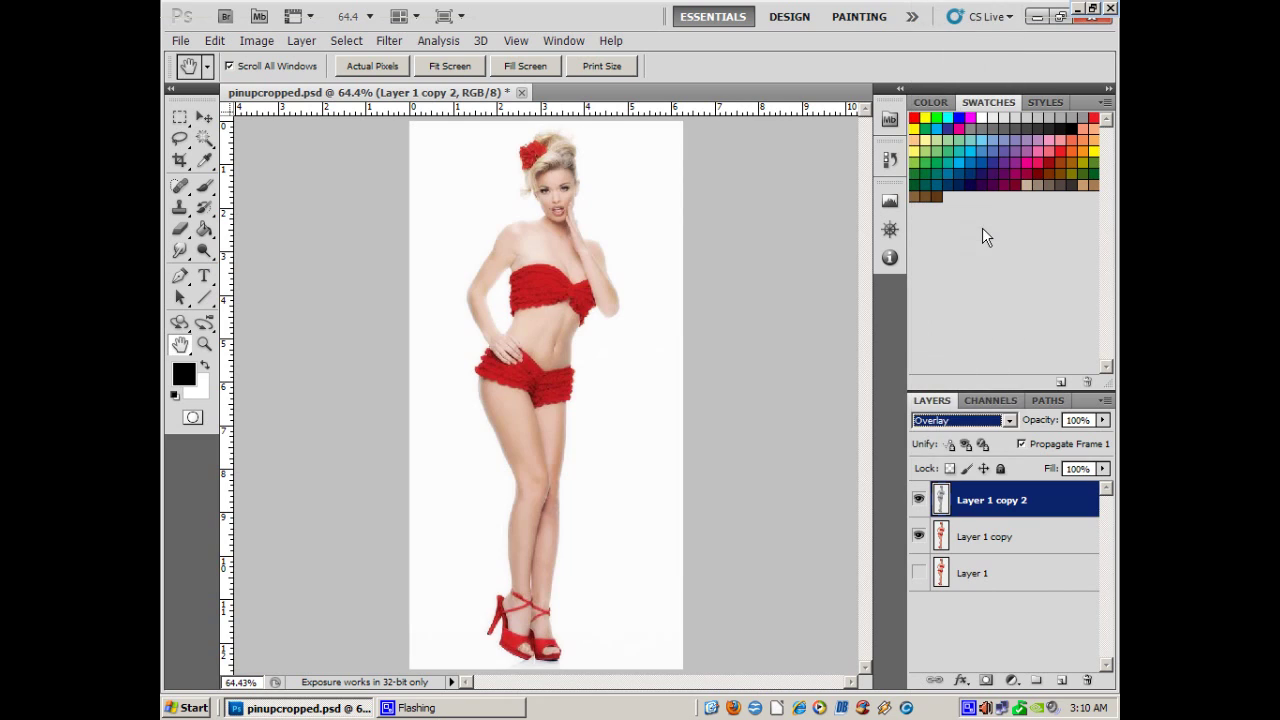
click(918, 500)
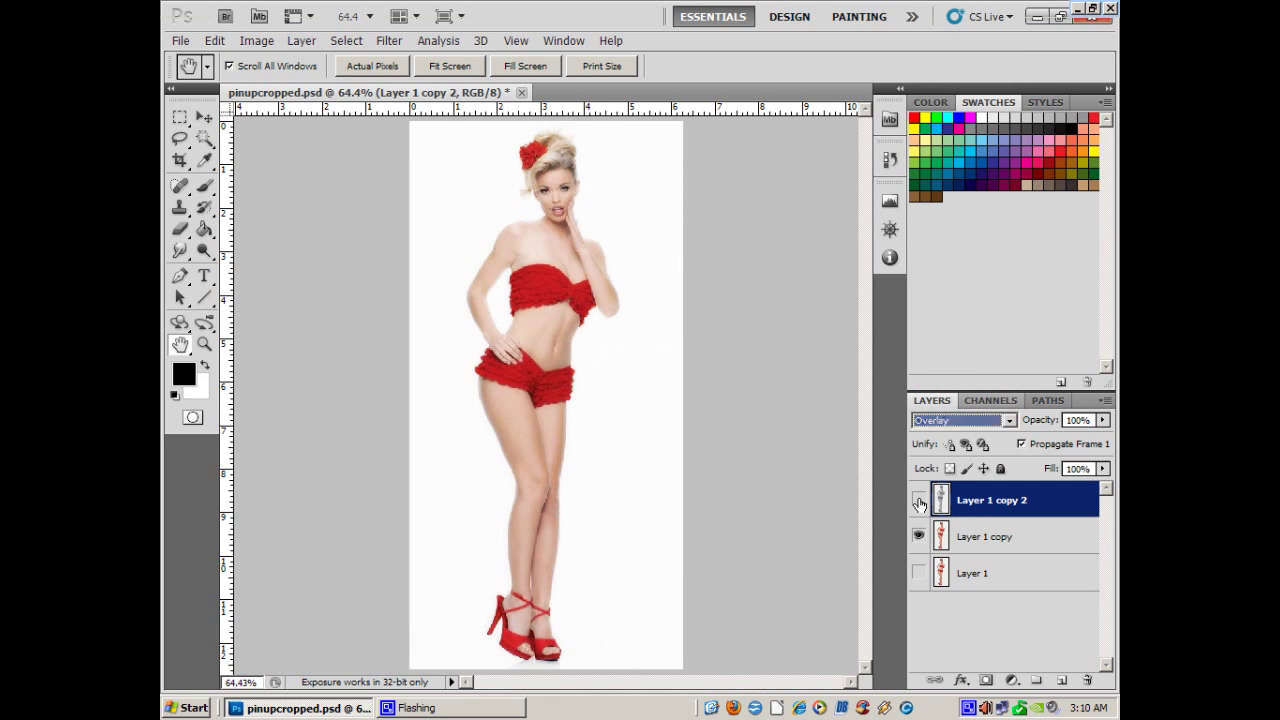
click(918, 501)
click(918, 501)
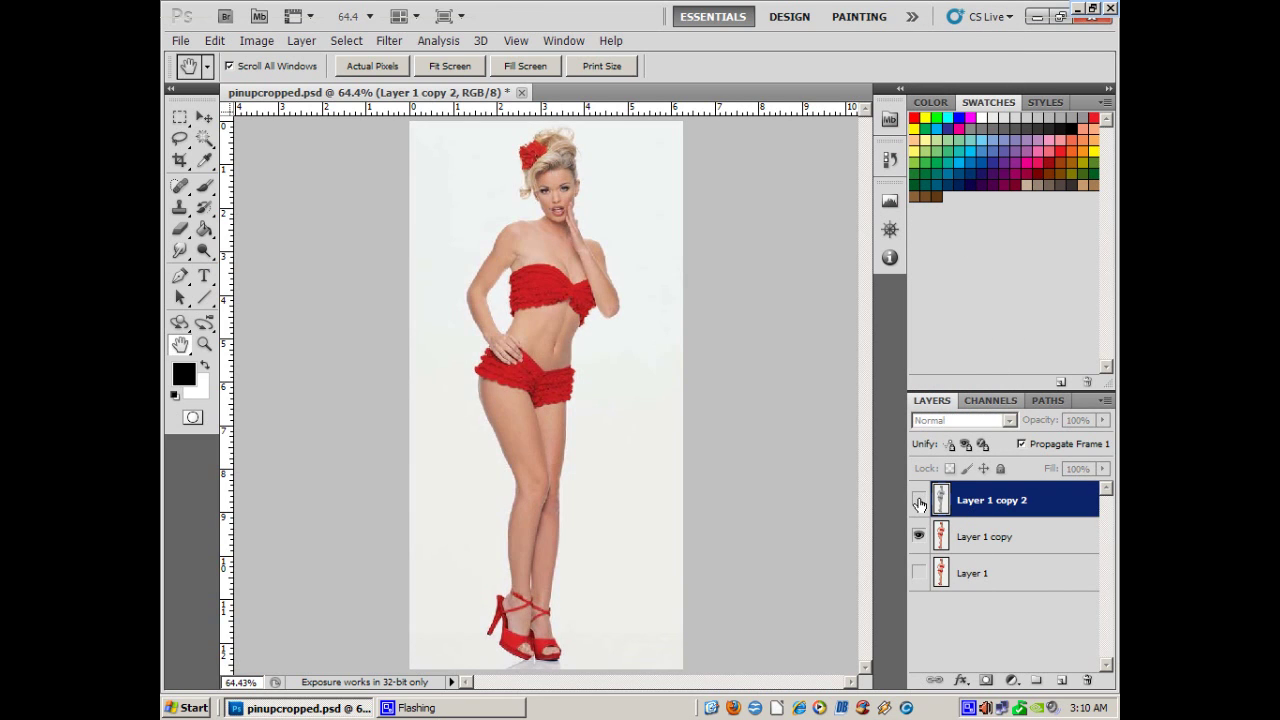
click(918, 501)
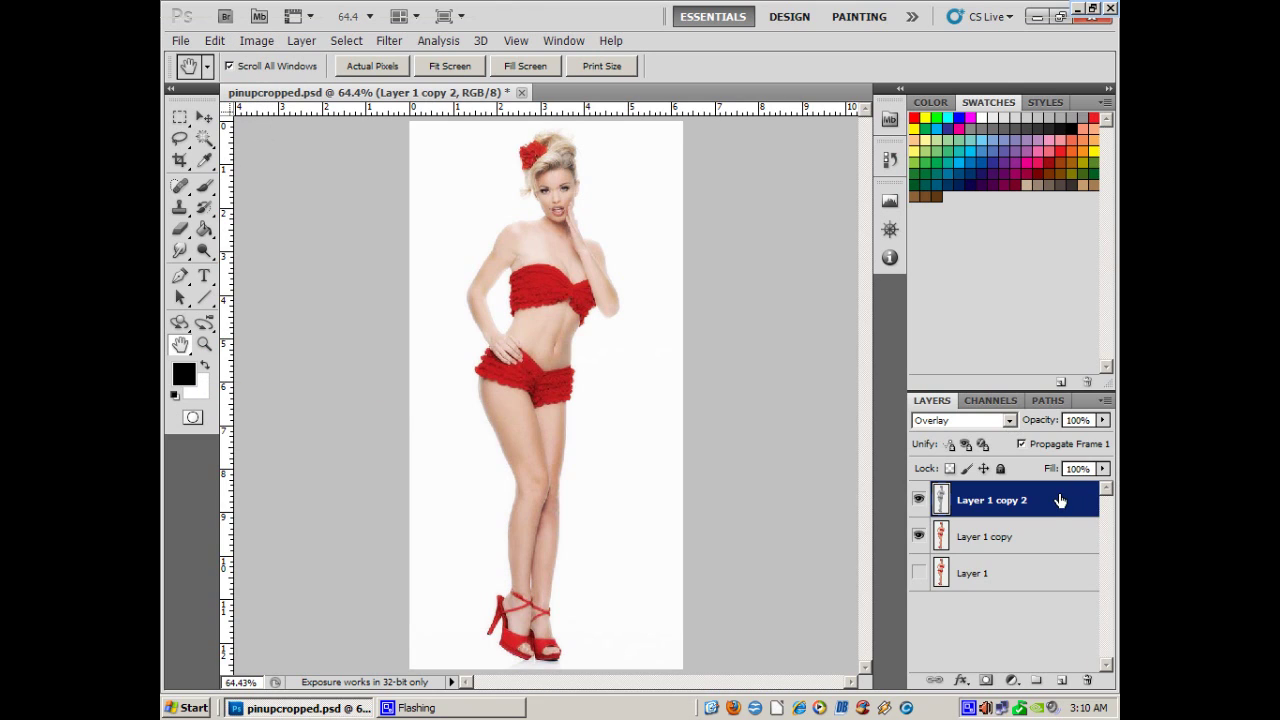
Give the overlay copy Brightness -62 and Contrast 73, then toggle its visibility to compare.
click(250, 40)
mouse_move(268, 88)
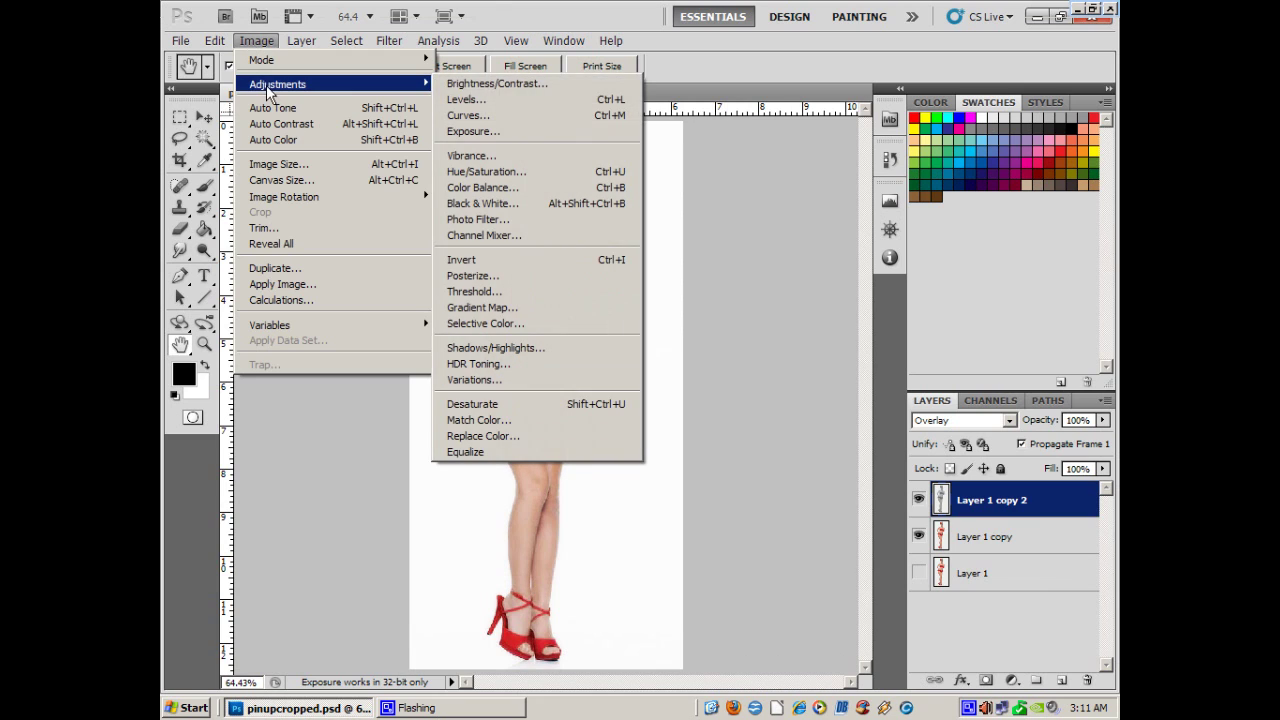
click(502, 83)
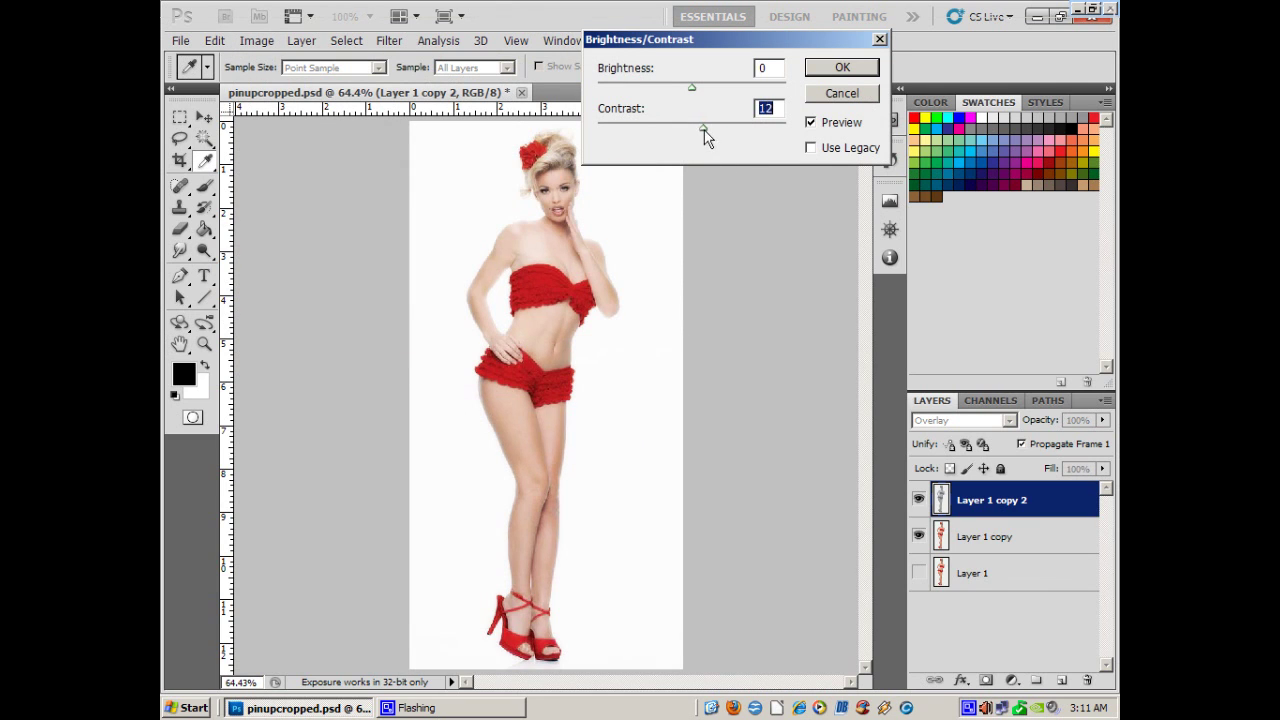
drag(704, 129, 726, 129)
drag(691, 88, 659, 92)
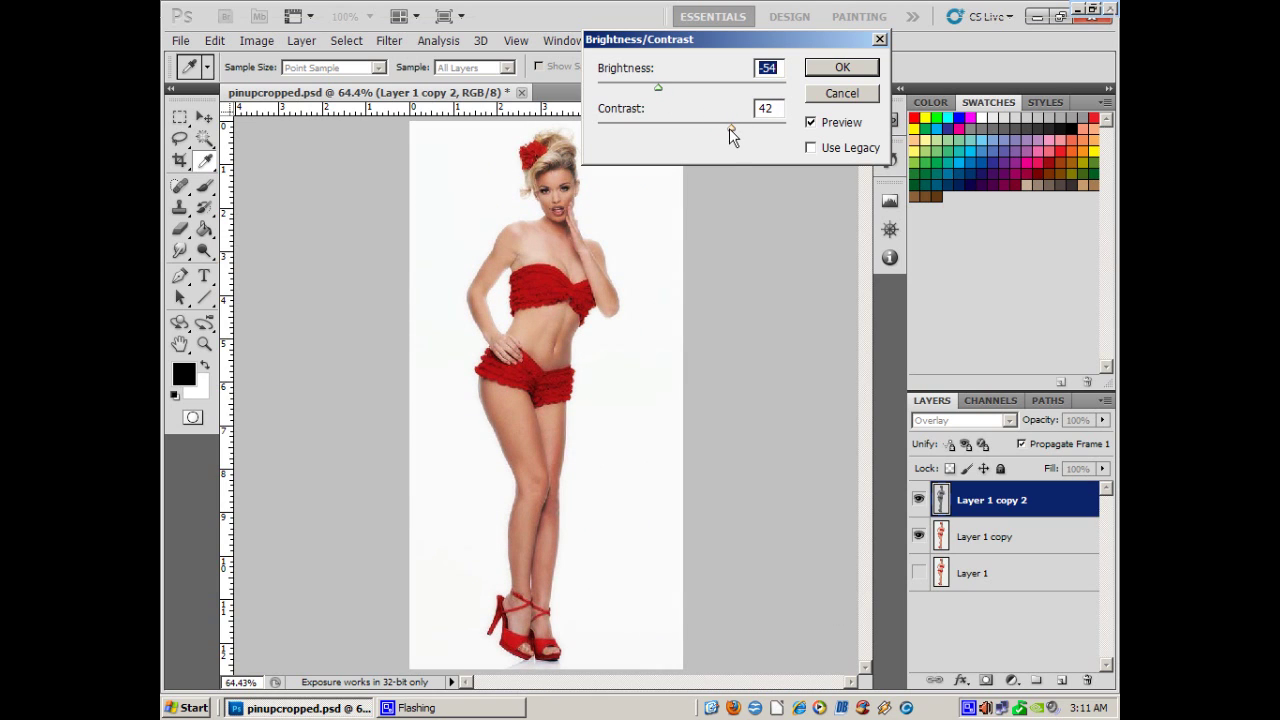
drag(729, 128, 761, 126)
drag(656, 92, 653, 95)
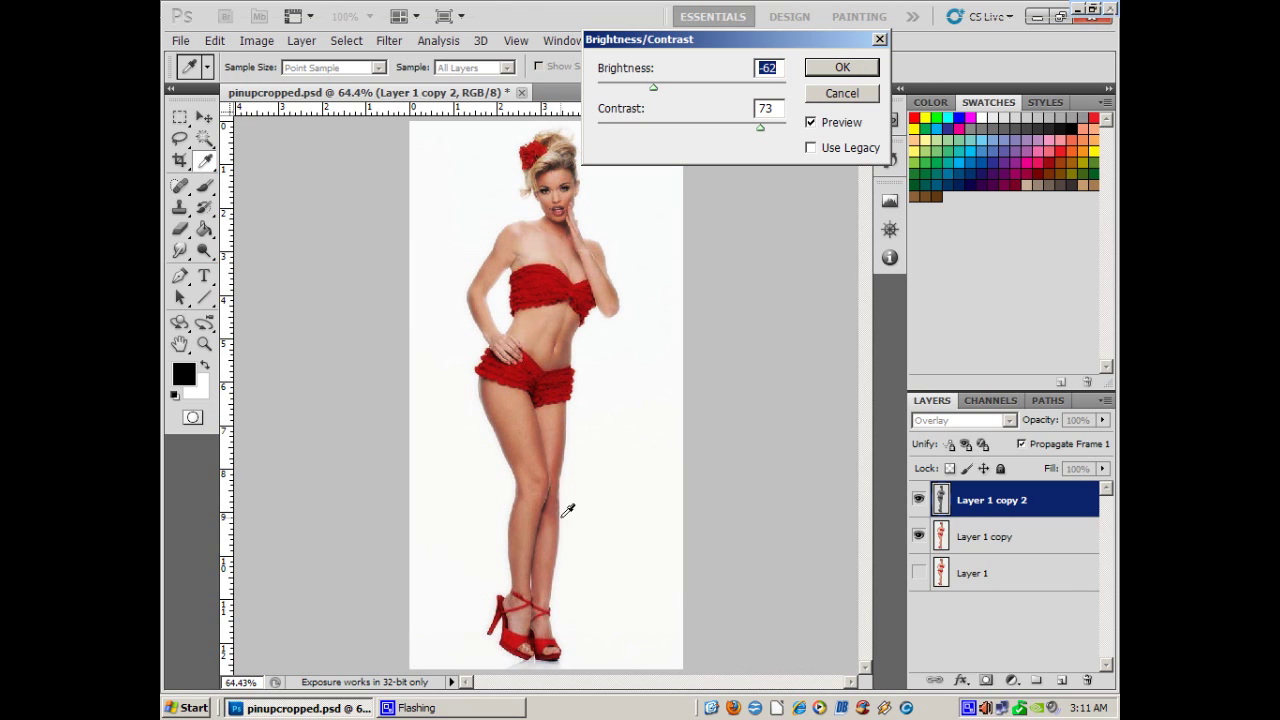
click(840, 66)
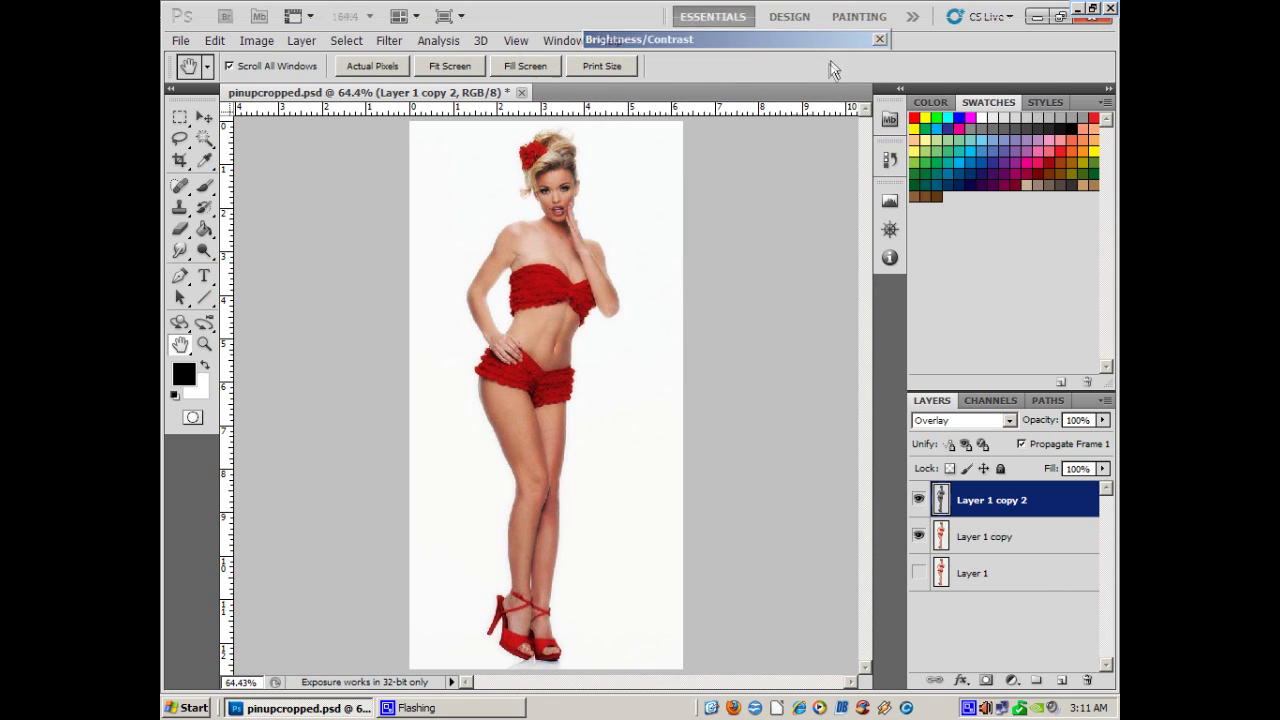
click(918, 502)
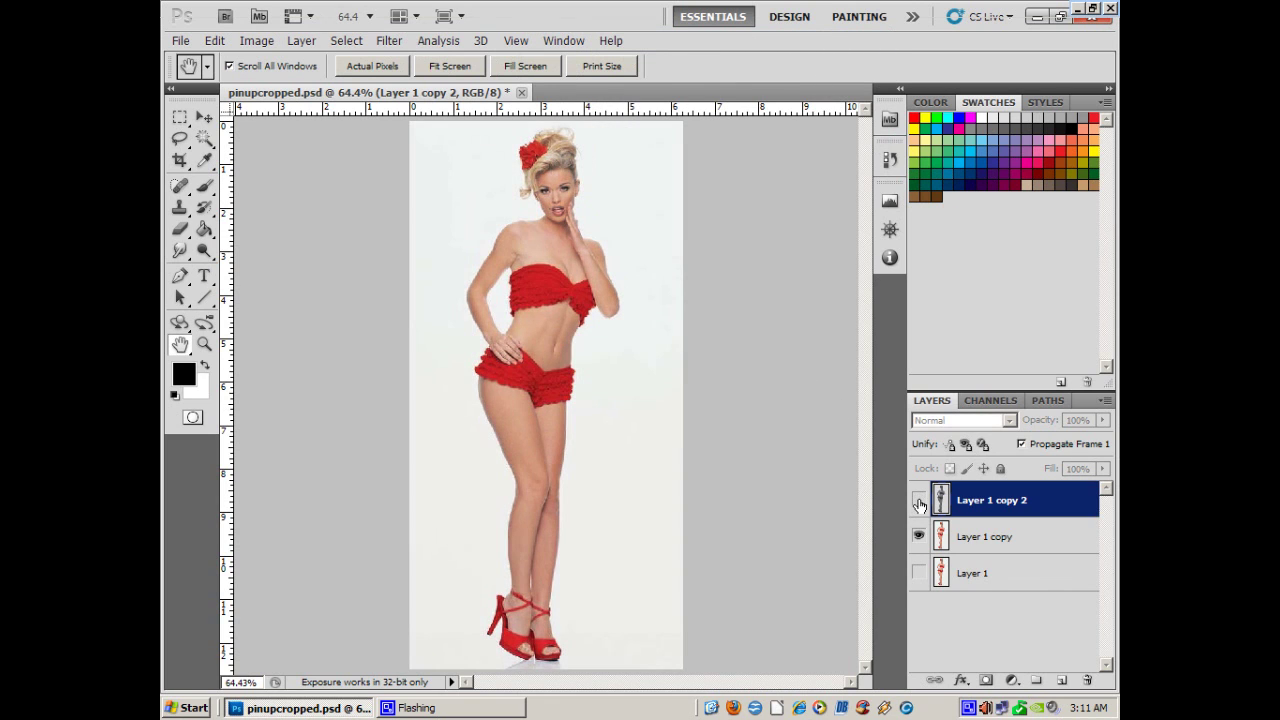
click(920, 502)
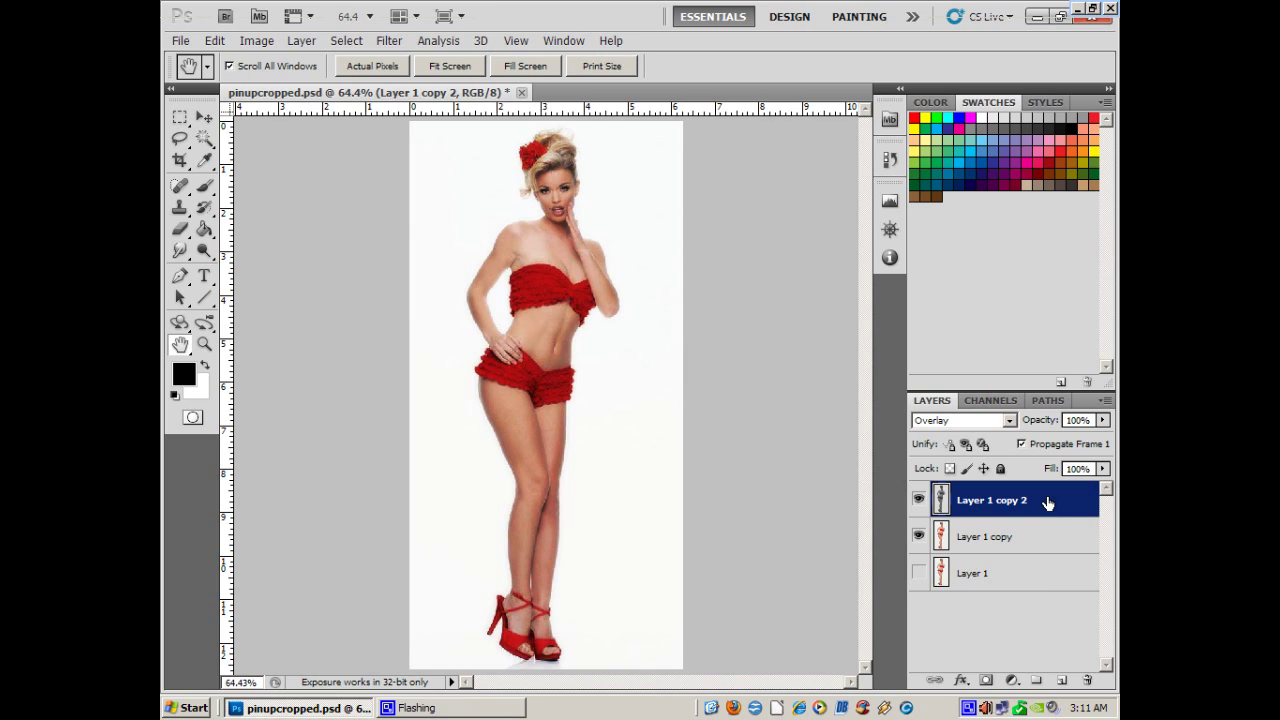
Select the Dodge tool with Midtones range and 35% exposure.
click(203, 251)
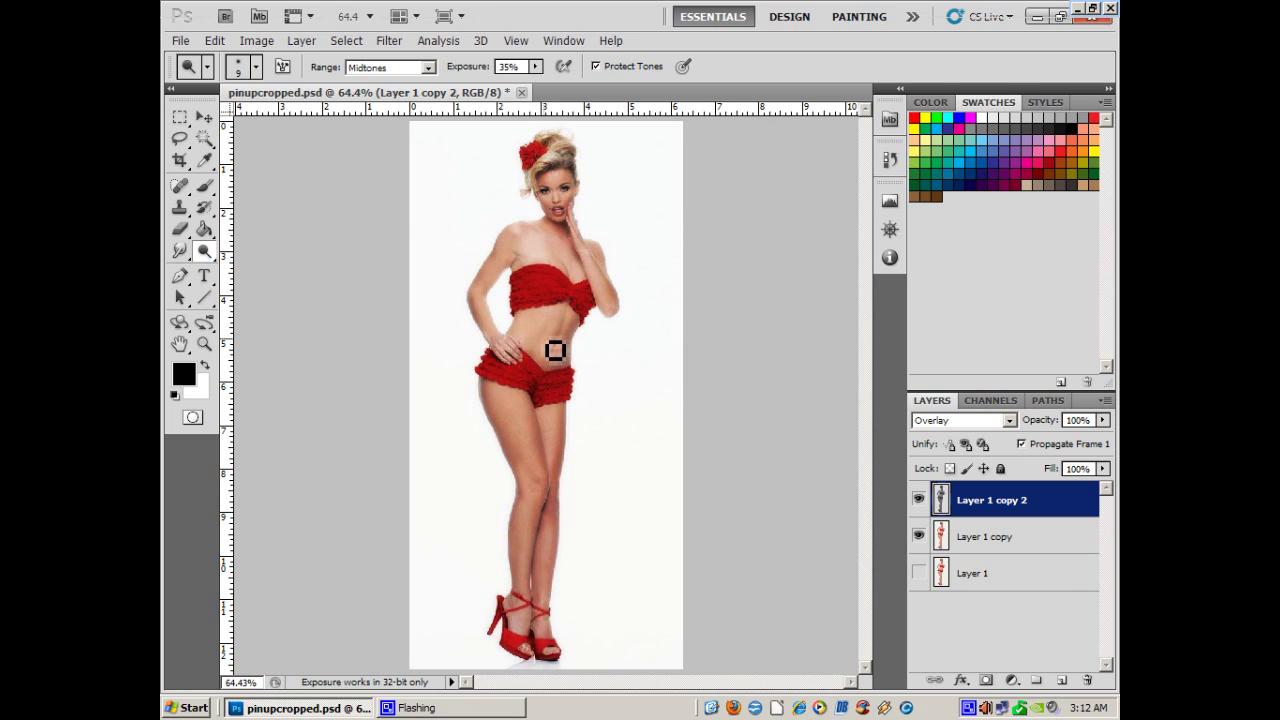
Dodge highlights on the upper thigh, chest and legs with a size-35 brush, comparing before and after.
key(bracketright)
key(bracketright)
key(bracketright)
key(bracketright)
key(bracketright)
key(bracketright)
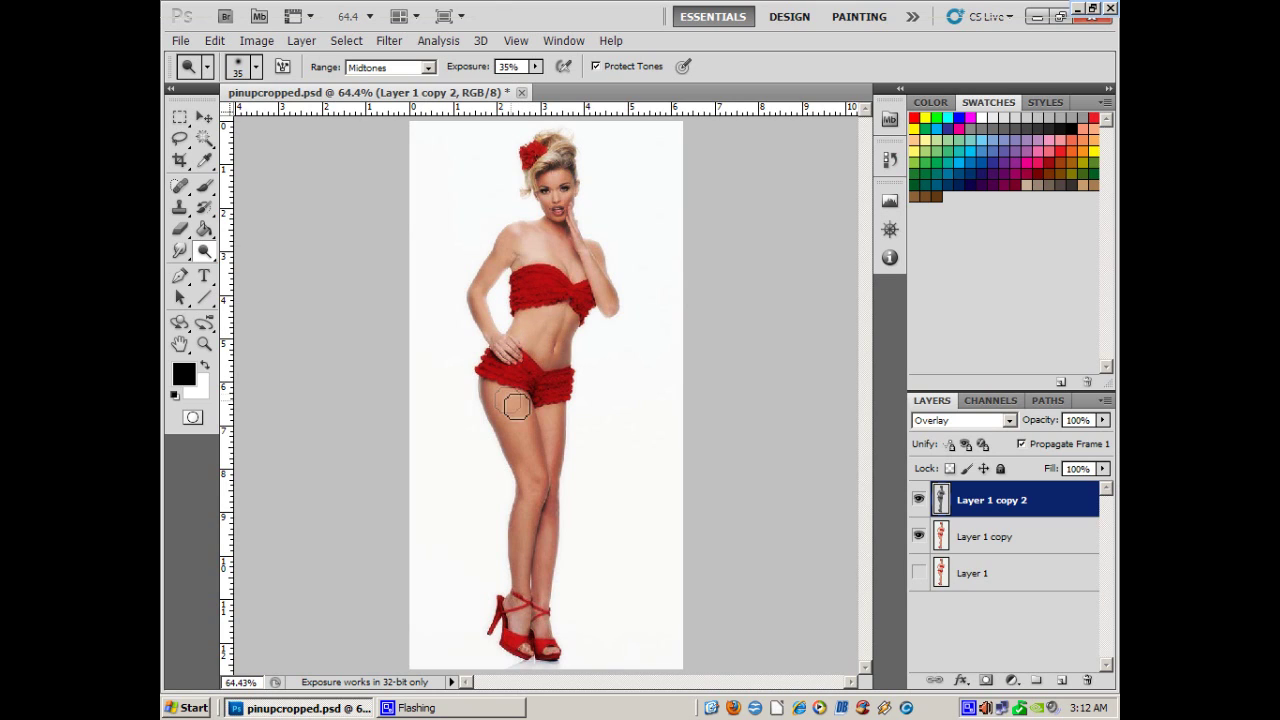
mouse_move(510, 400)
mouse_down()
mouse_move(544, 481)
mouse_move(521, 537)
mouse_move(566, 504)
mouse_move(538, 503)
mouse_move(529, 554)
mouse_move(564, 428)
mouse_move(557, 419)
mouse_move(557, 445)
mouse_move(554, 416)
mouse_move(551, 580)
mouse_move(526, 452)
mouse_move(542, 559)
mouse_move(529, 565)
mouse_move(546, 536)
mouse_move(525, 405)
mouse_move(543, 487)
mouse_move(546, 352)
mouse_move(559, 329)
mouse_move(541, 355)
mouse_move(542, 338)
mouse_move(548, 358)
mouse_move(565, 353)
mouse_move(551, 355)
mouse_move(578, 320)
mouse_move(510, 338)
mouse_move(484, 304)
mouse_move(534, 240)
mouse_move(516, 255)
mouse_move(509, 229)
mouse_move(547, 272)
mouse_up()
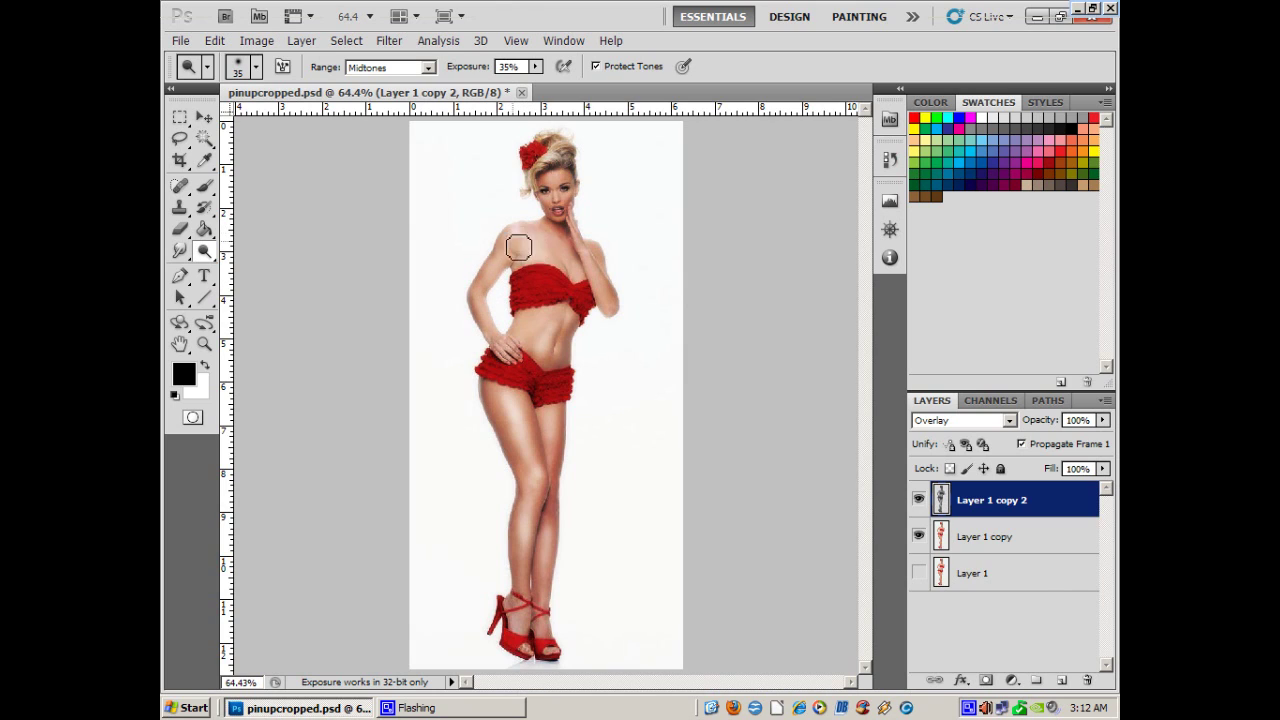
mouse_move(518, 247)
mouse_down()
mouse_move(566, 266)
mouse_move(539, 254)
mouse_move(605, 292)
mouse_up()
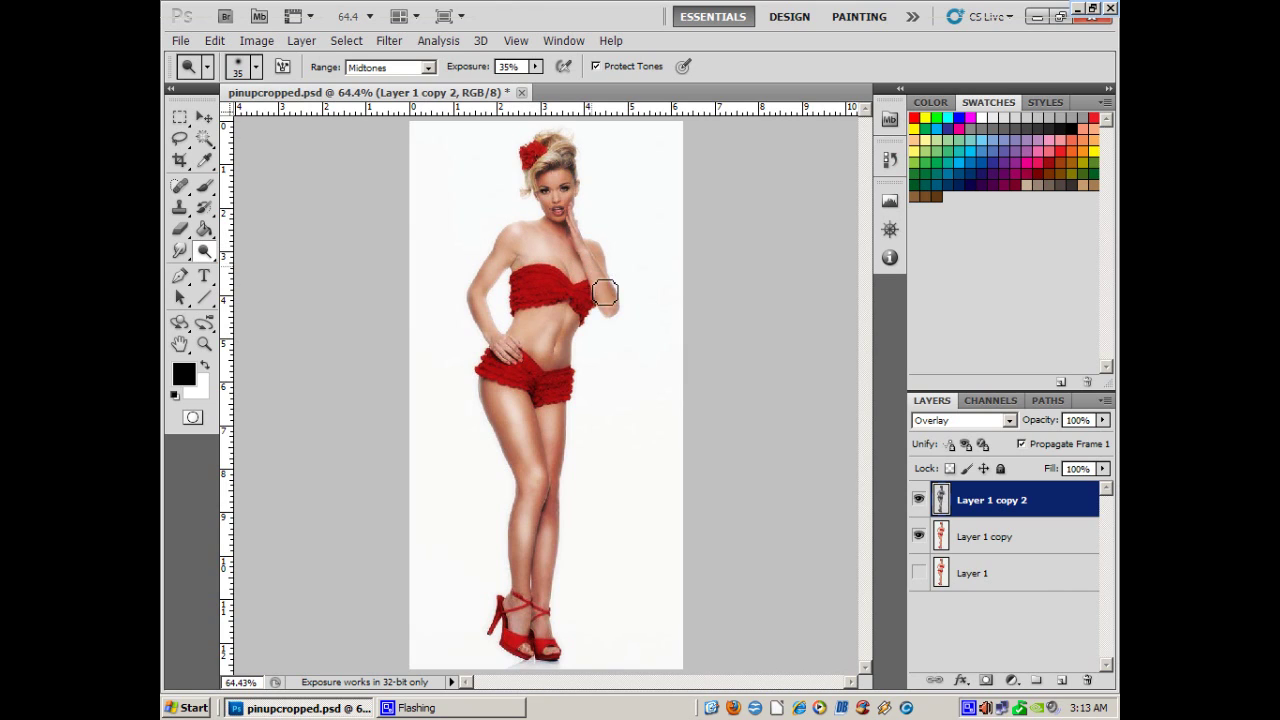
mouse_move(542, 474)
mouse_down()
mouse_move(569, 494)
mouse_move(568, 466)
mouse_up()
click(918, 499)
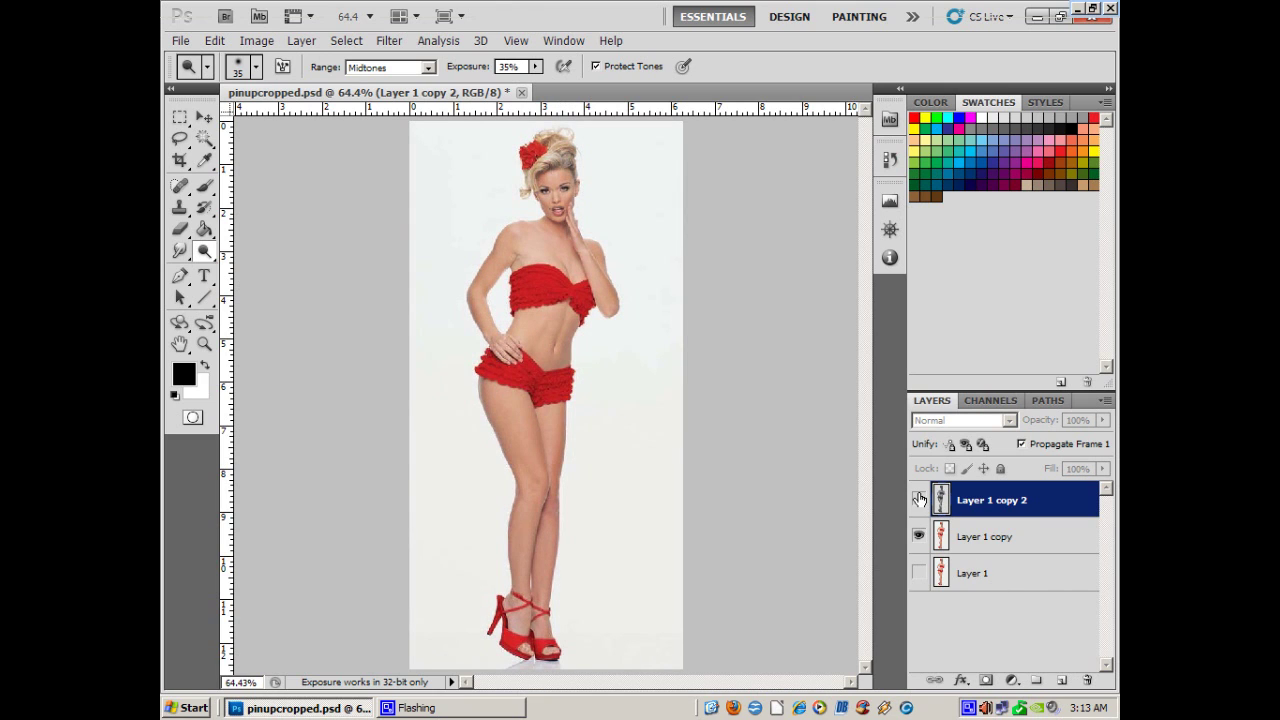
click(918, 500)
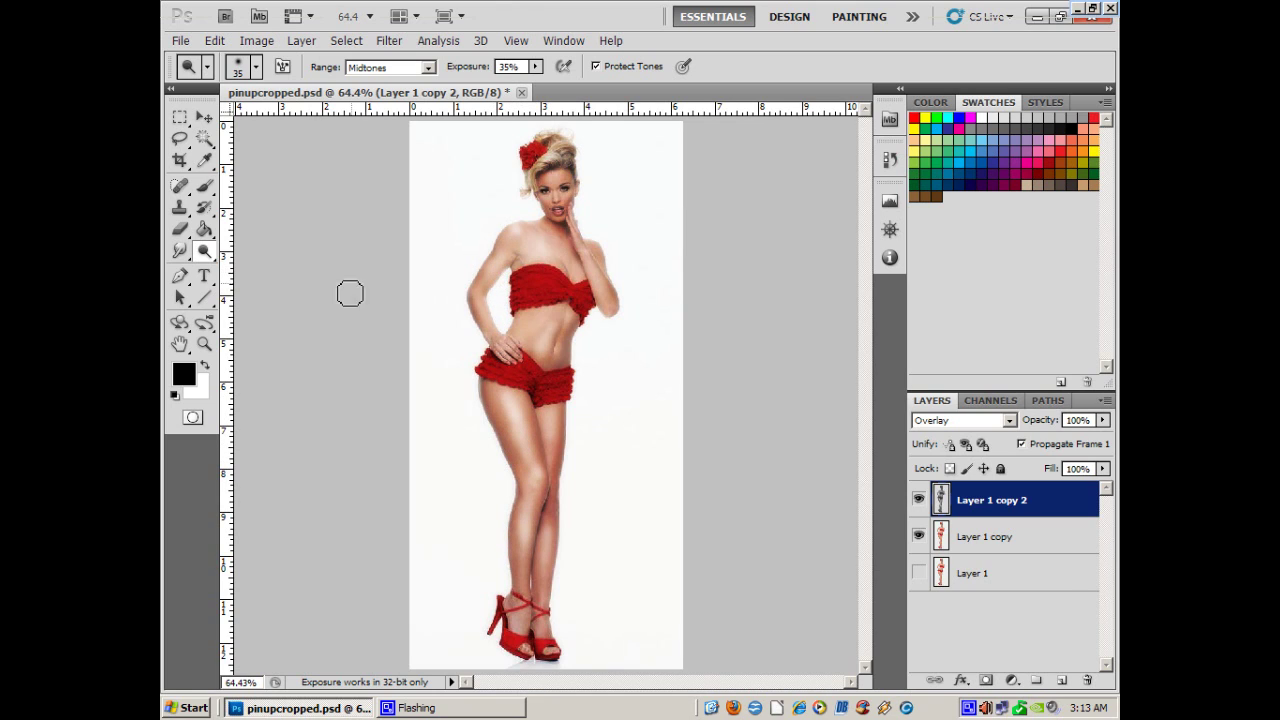
drag(203, 257, 256, 267)
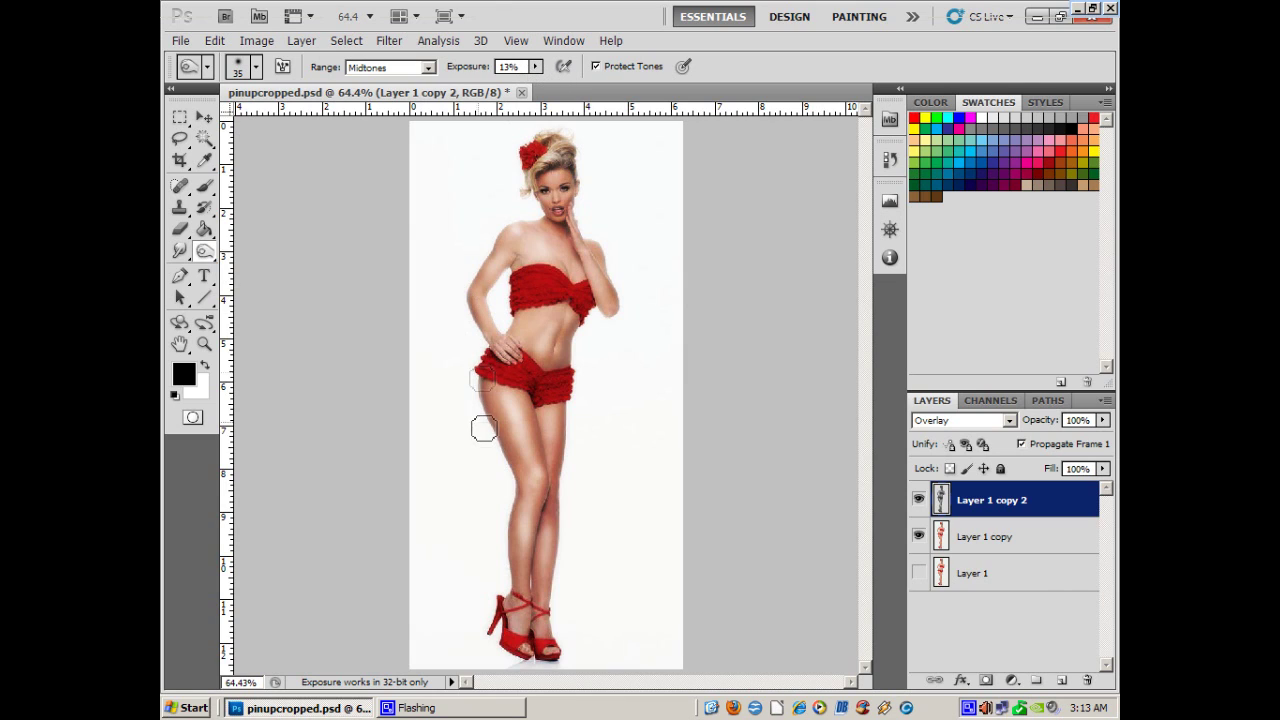
Burn shadows into the left thigh and raised forearm, then zoom in on the face.
mouse_move(496, 417)
mouse_down()
mouse_move(524, 465)
mouse_move(509, 448)
mouse_move(524, 479)
mouse_move(516, 556)
mouse_move(530, 504)
mouse_move(515, 552)
mouse_move(535, 559)
mouse_move(563, 525)
mouse_move(568, 408)
mouse_move(557, 428)
mouse_move(579, 327)
mouse_move(570, 370)
mouse_move(571, 323)
mouse_move(522, 323)
mouse_move(514, 343)
mouse_move(524, 320)
mouse_move(513, 344)
mouse_move(528, 320)
mouse_move(518, 343)
mouse_move(527, 326)
mouse_move(483, 320)
mouse_move(474, 292)
mouse_move(526, 226)
mouse_up()
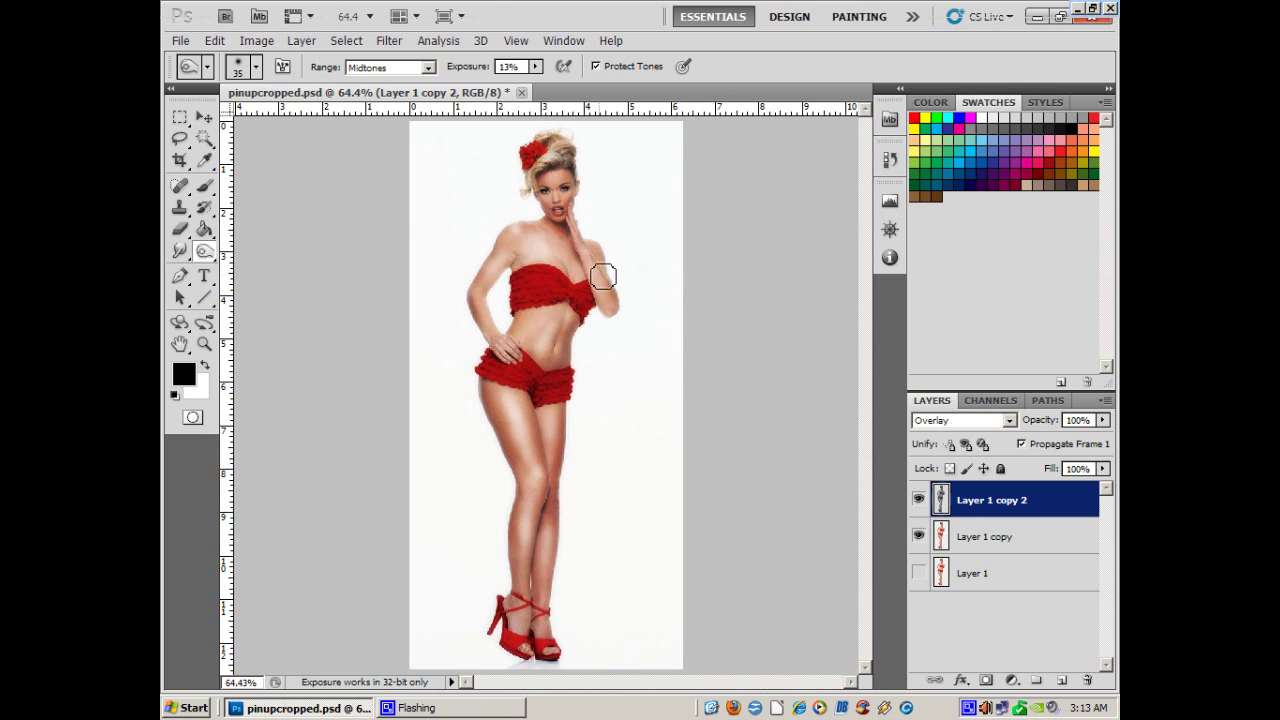
mouse_move(603, 277)
mouse_down()
mouse_move(601, 250)
mouse_move(613, 318)
mouse_move(548, 292)
mouse_move(543, 270)
mouse_up()
click(204, 344)
drag(513, 178, 596, 240)
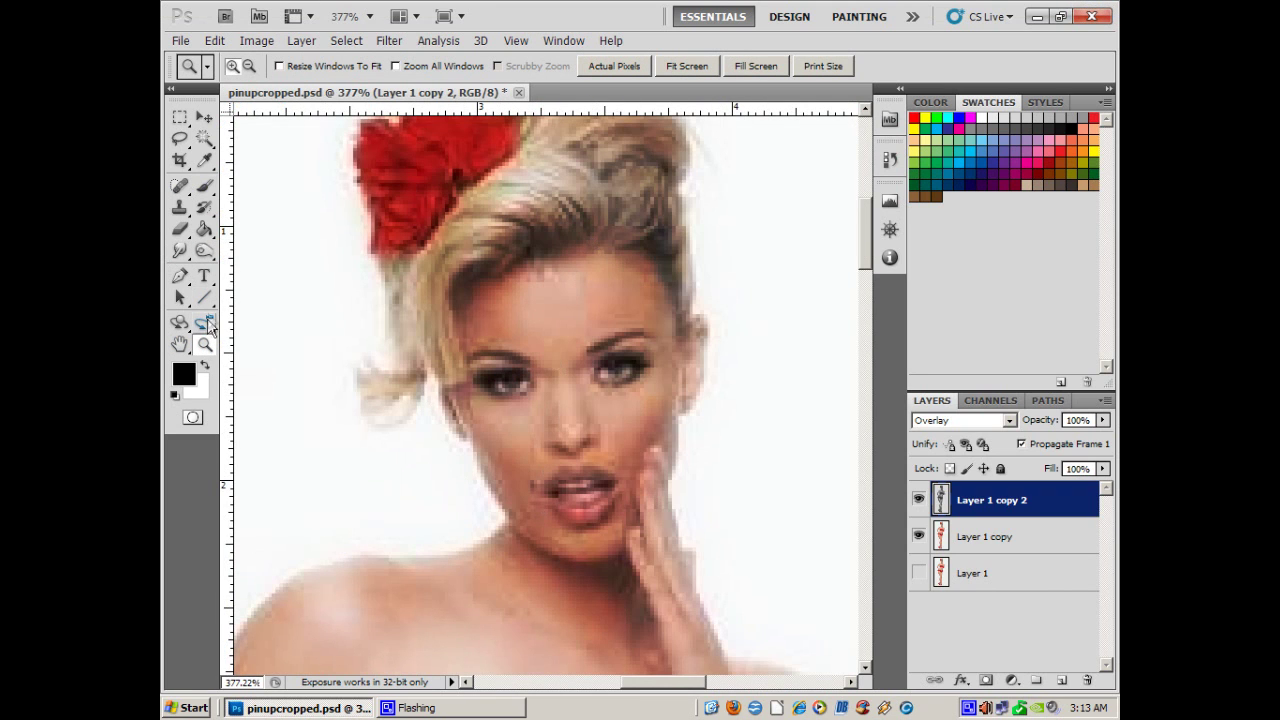
click(207, 251)
Dodge highlights onto the forehead and cheek, then the lower lip with a smaller brush.
click(275, 249)
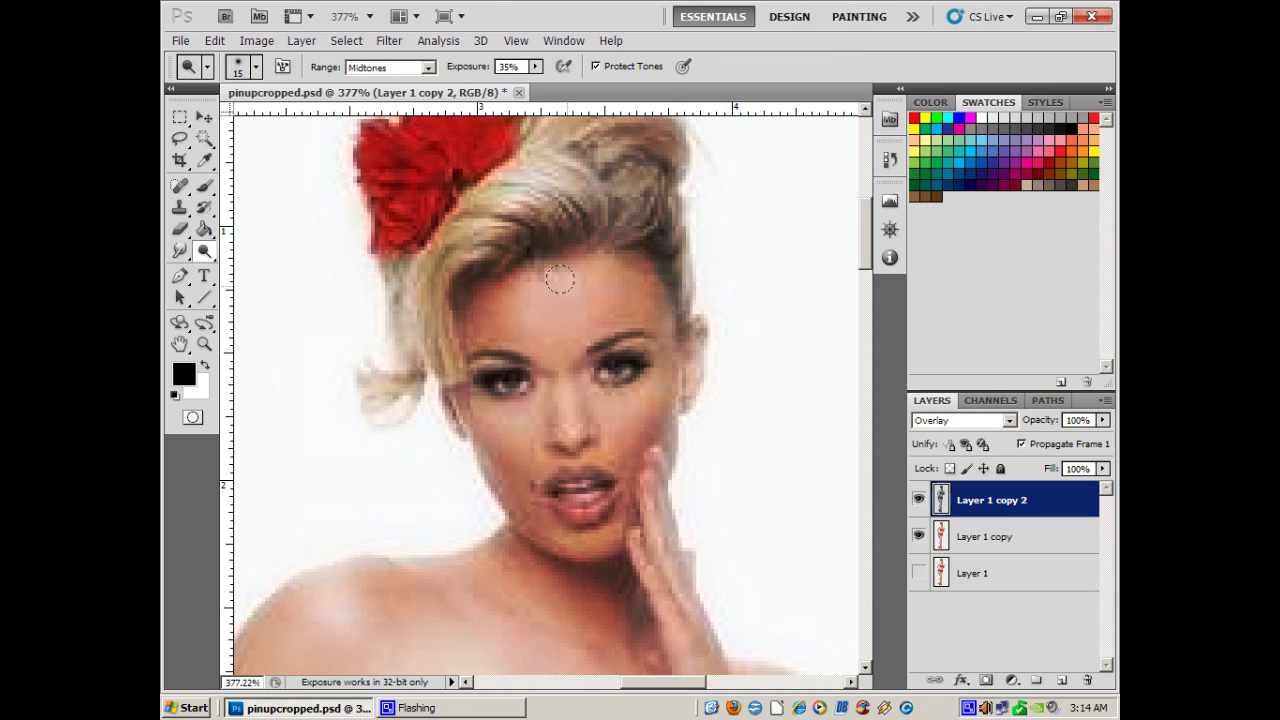
drag(587, 291, 498, 296)
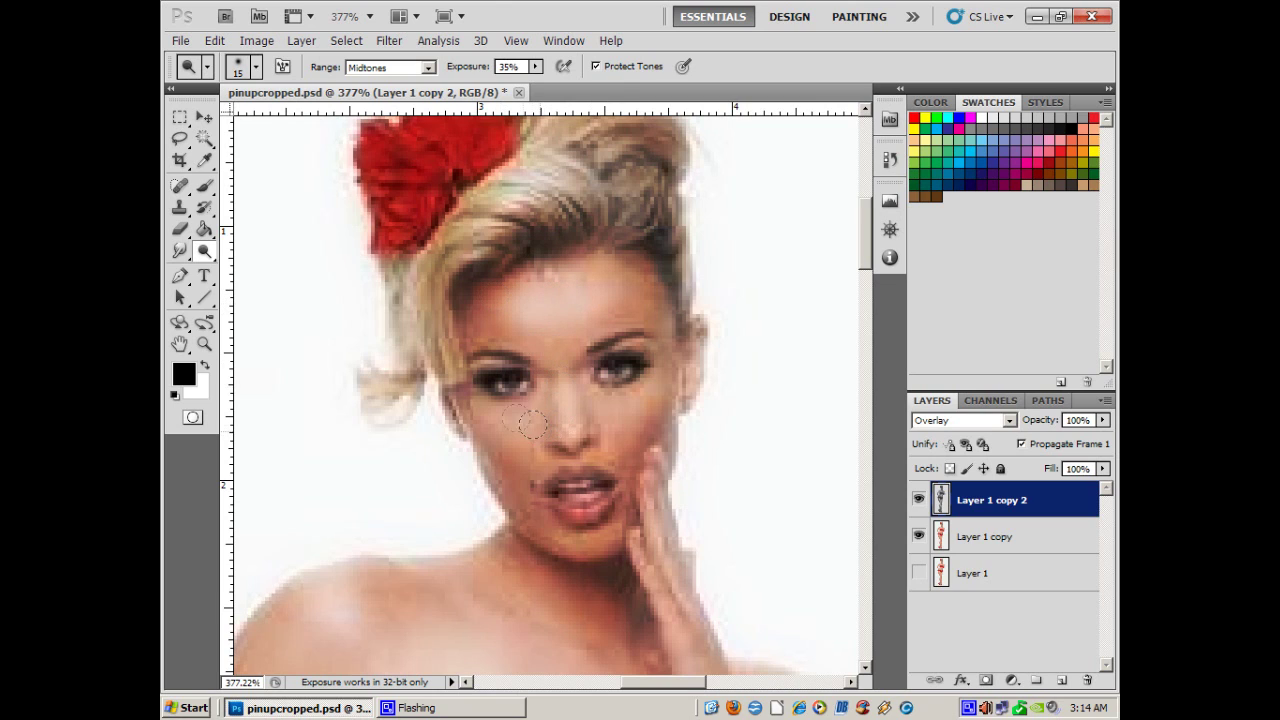
drag(483, 411, 509, 431)
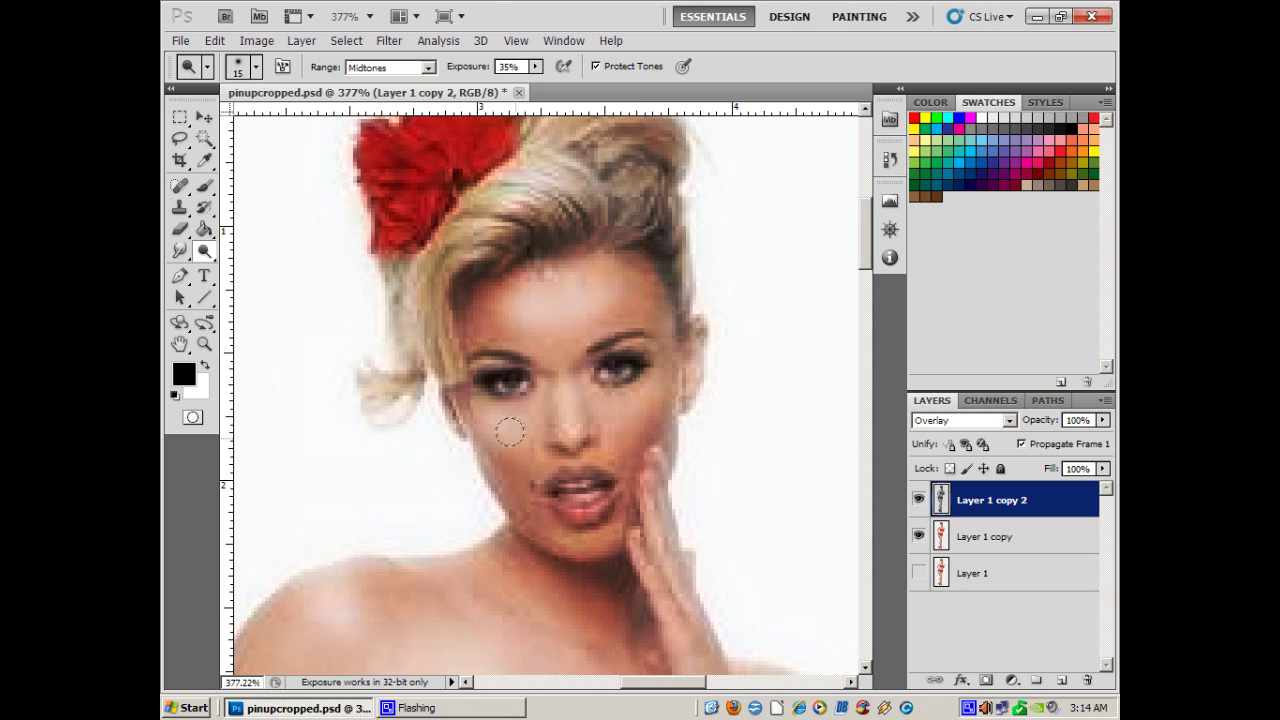
drag(648, 407, 600, 433)
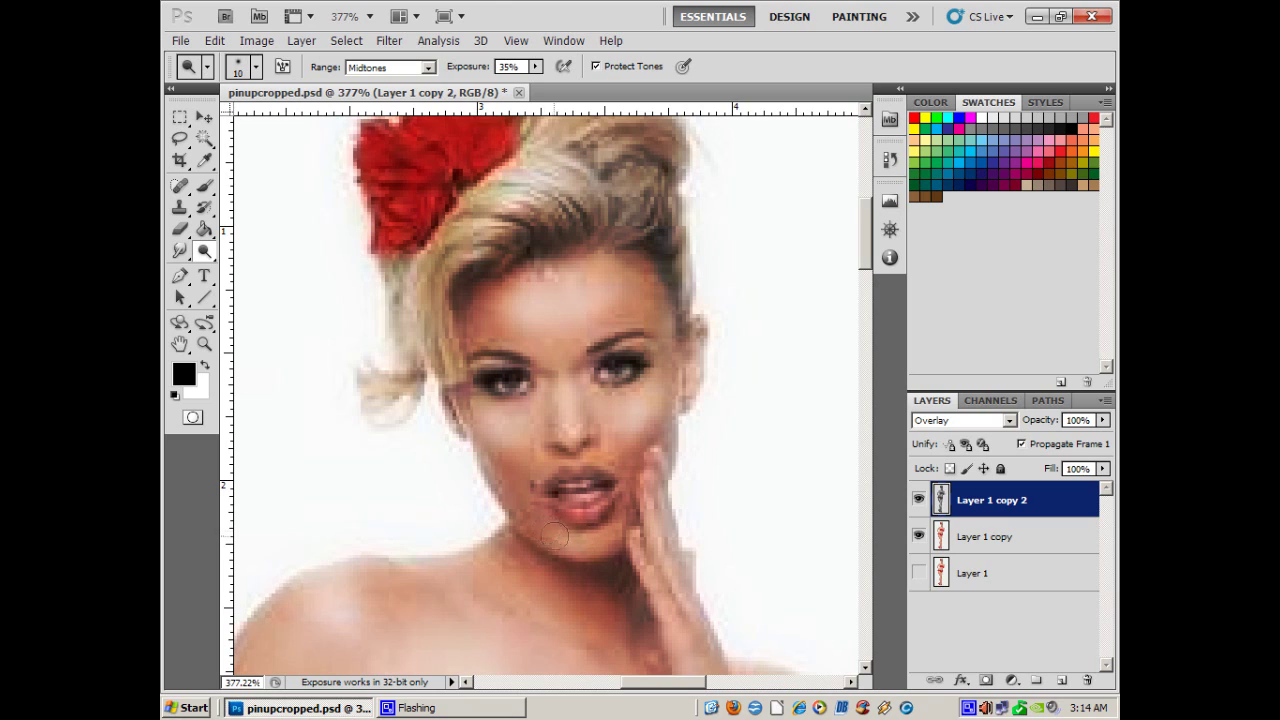
key(bracketleft)
key(bracketleft)
mouse_move(566, 514)
mouse_down()
mouse_move(611, 510)
mouse_move(578, 523)
mouse_move(598, 516)
mouse_move(595, 484)
mouse_move(560, 484)
mouse_move(601, 483)
mouse_up()
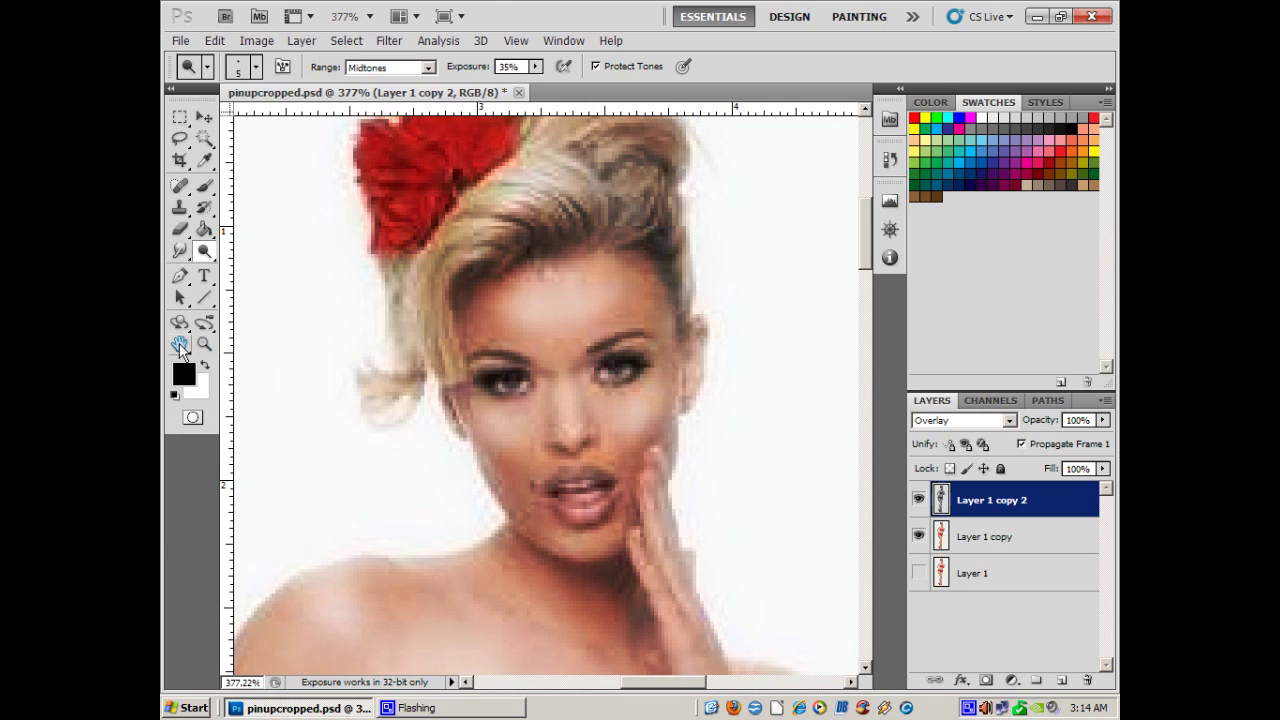
double_click(180, 347)
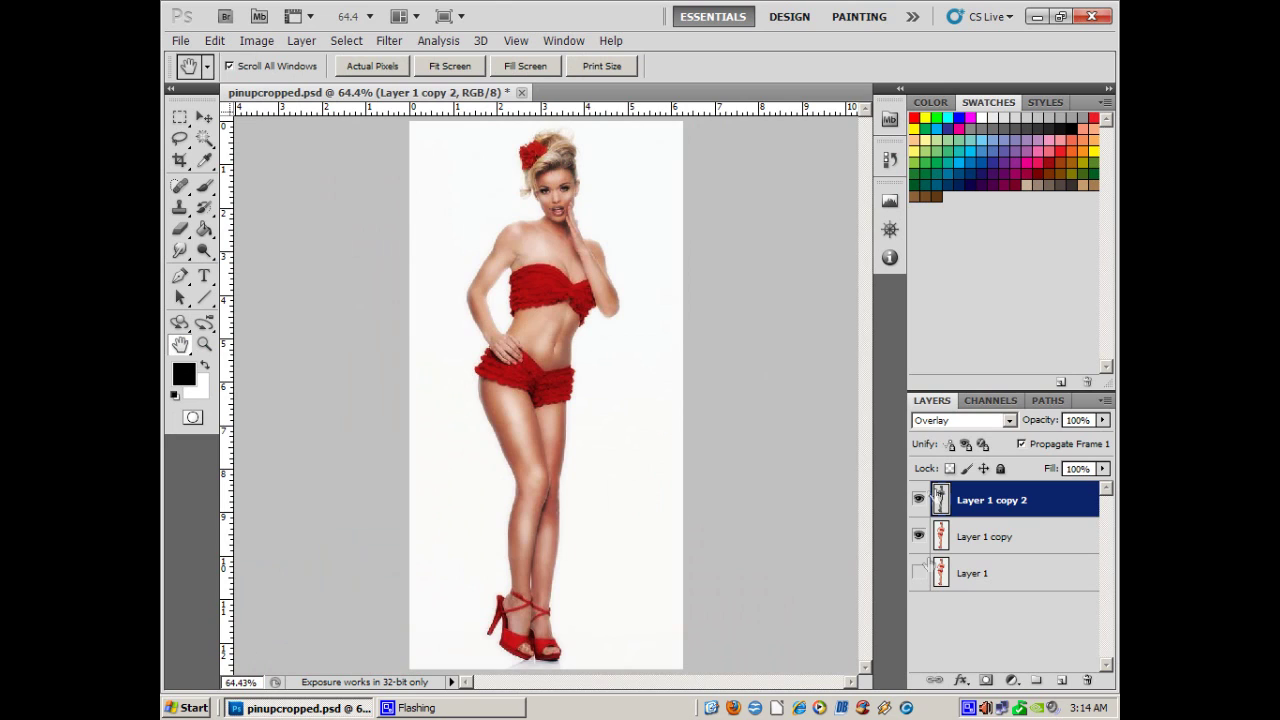
Toggle Layer 1 copy 2 off and on to compare, then zoom in on the head.
click(919, 502)
click(919, 502)
click(204, 346)
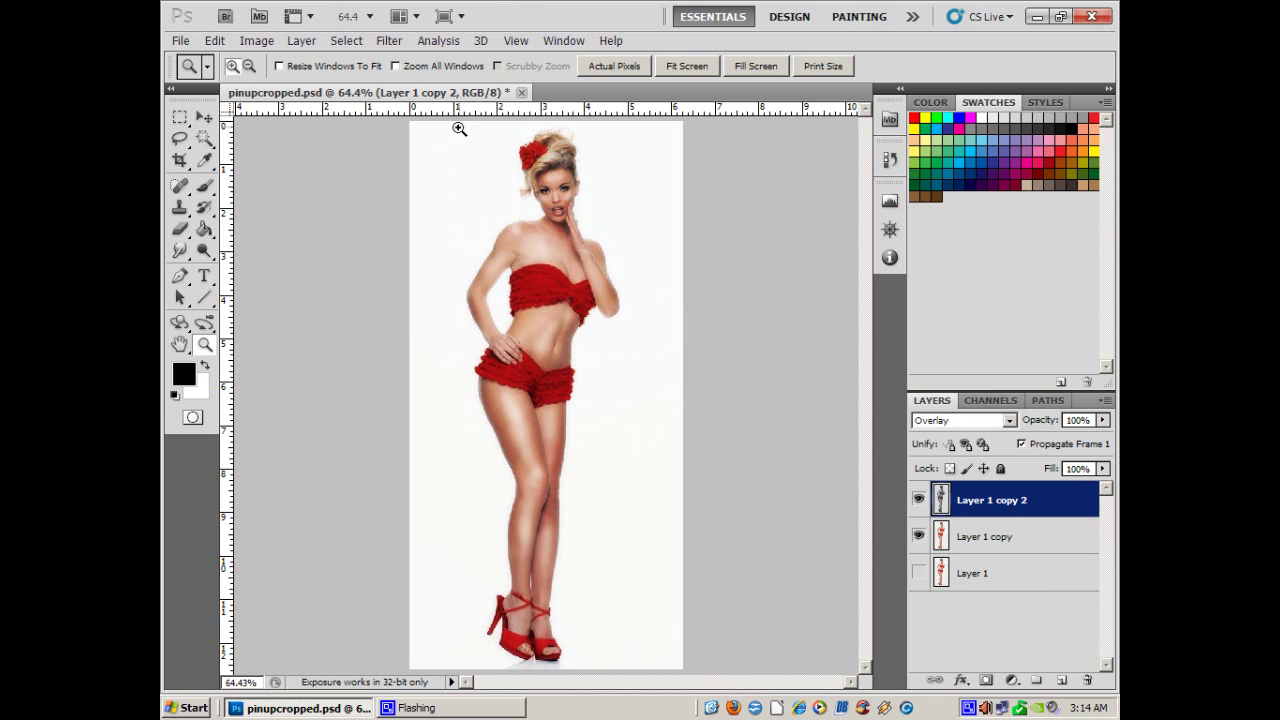
drag(459, 129, 643, 261)
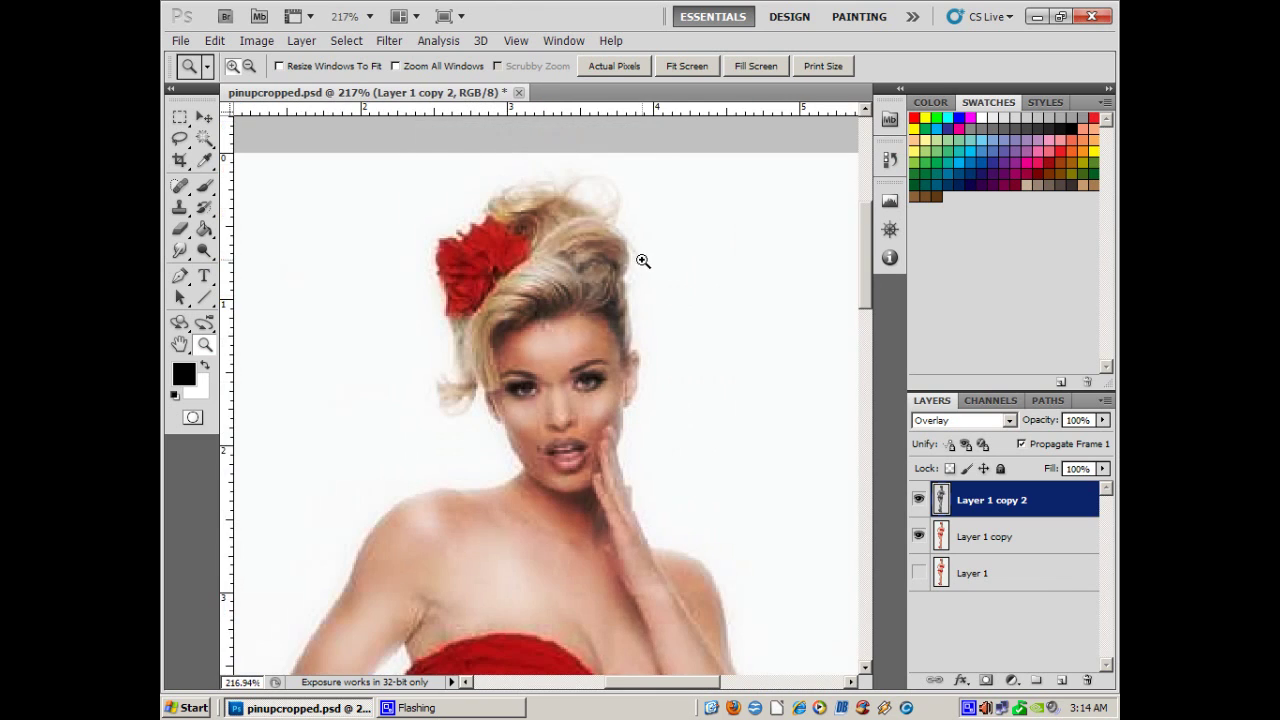
Dodge bright streaks into the blonde hair behind, beside and right of the red flower.
click(204, 251)
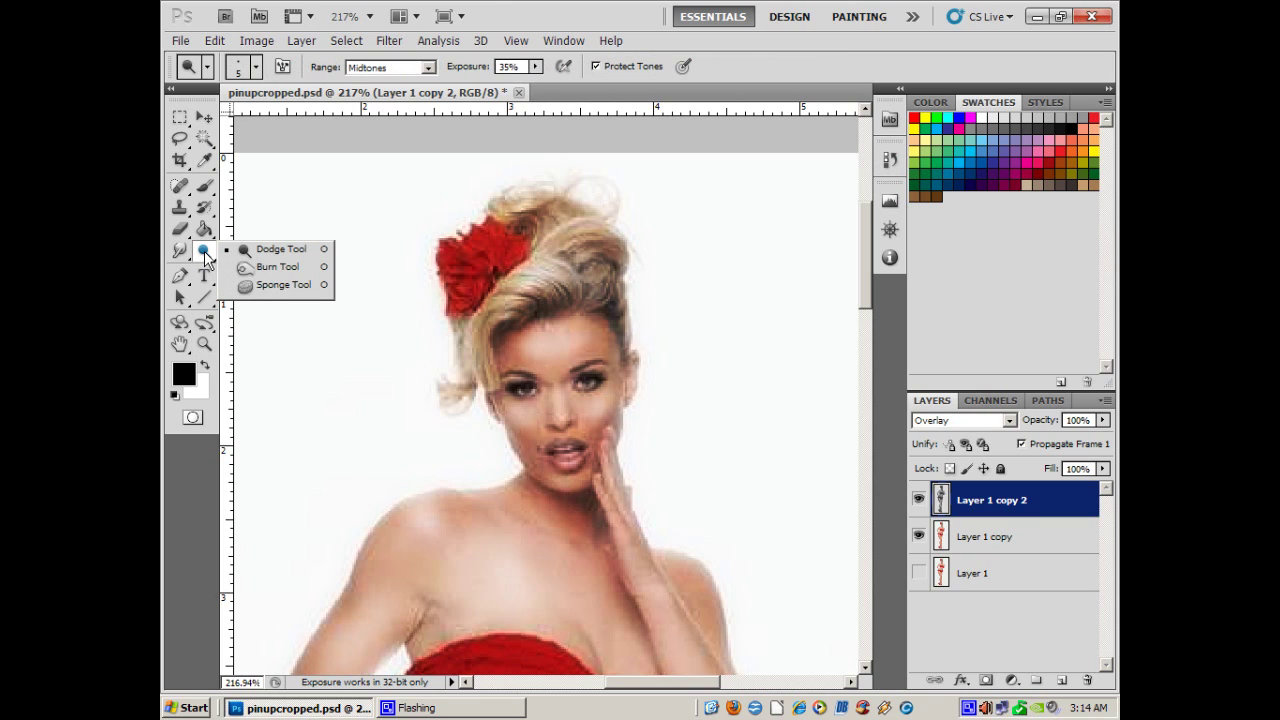
click(243, 252)
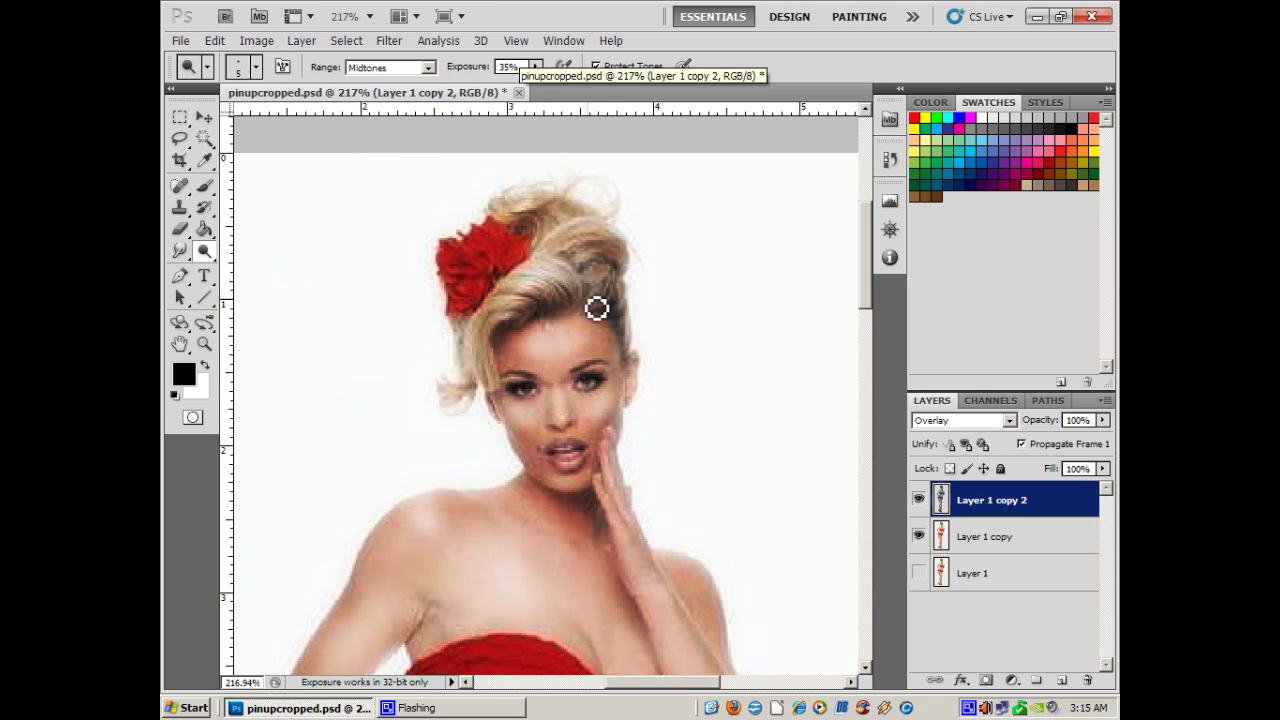
mouse_move(597, 308)
mouse_down()
mouse_move(509, 280)
mouse_move(569, 303)
mouse_move(509, 289)
mouse_move(540, 293)
mouse_up()
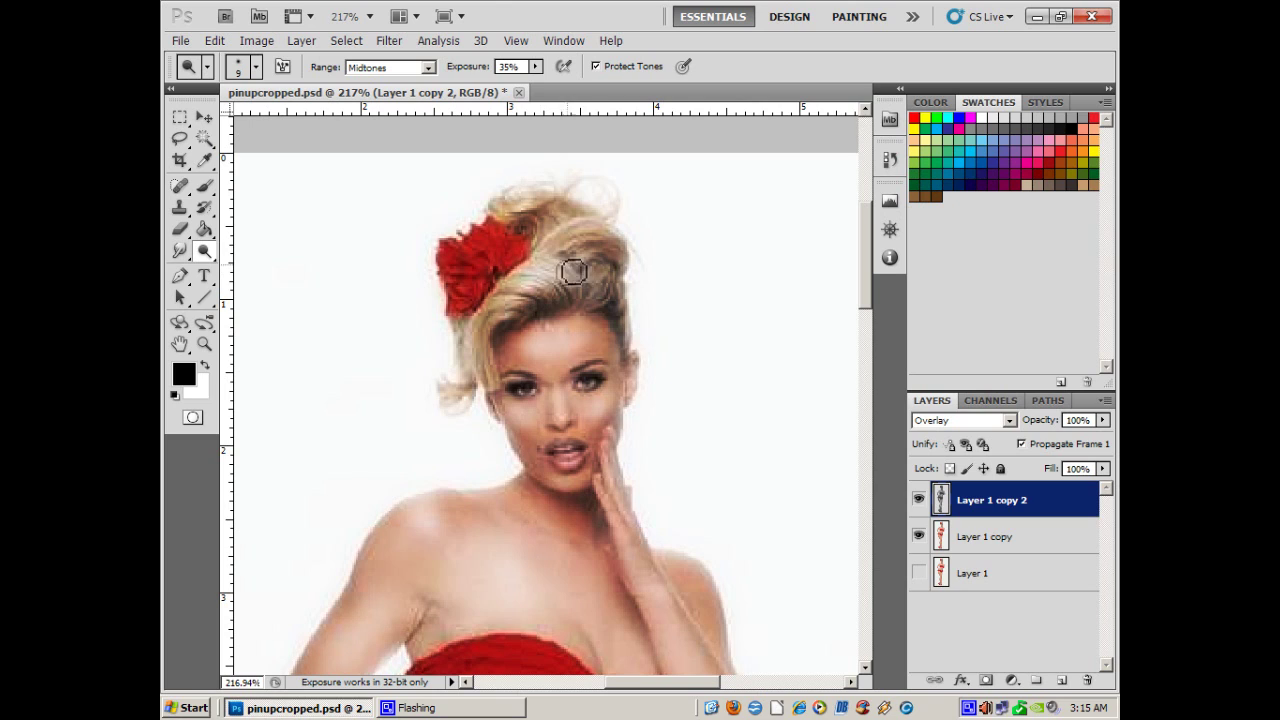
mouse_move(572, 285)
mouse_down()
mouse_move(510, 300)
mouse_move(543, 278)
mouse_move(519, 307)
mouse_move(562, 277)
mouse_move(510, 316)
mouse_move(626, 229)
mouse_move(548, 244)
mouse_move(494, 323)
mouse_move(512, 336)
mouse_up()
mouse_move(562, 254)
mouse_down()
mouse_move(574, 240)
mouse_move(594, 260)
mouse_move(566, 229)
mouse_move(592, 254)
mouse_up()
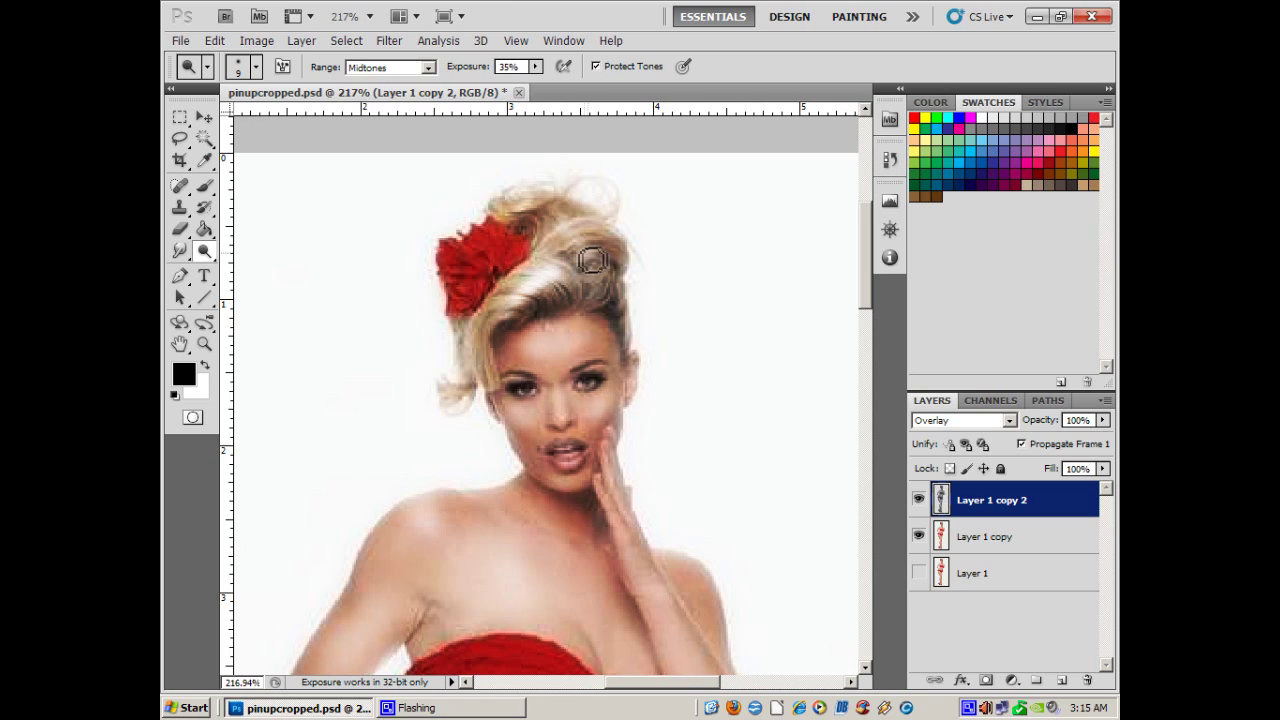
mouse_move(609, 306)
mouse_down()
mouse_move(524, 332)
mouse_move(538, 296)
mouse_move(524, 302)
mouse_move(558, 282)
mouse_move(564, 242)
mouse_move(535, 212)
mouse_move(516, 212)
mouse_move(519, 225)
mouse_move(547, 206)
mouse_move(507, 228)
mouse_up()
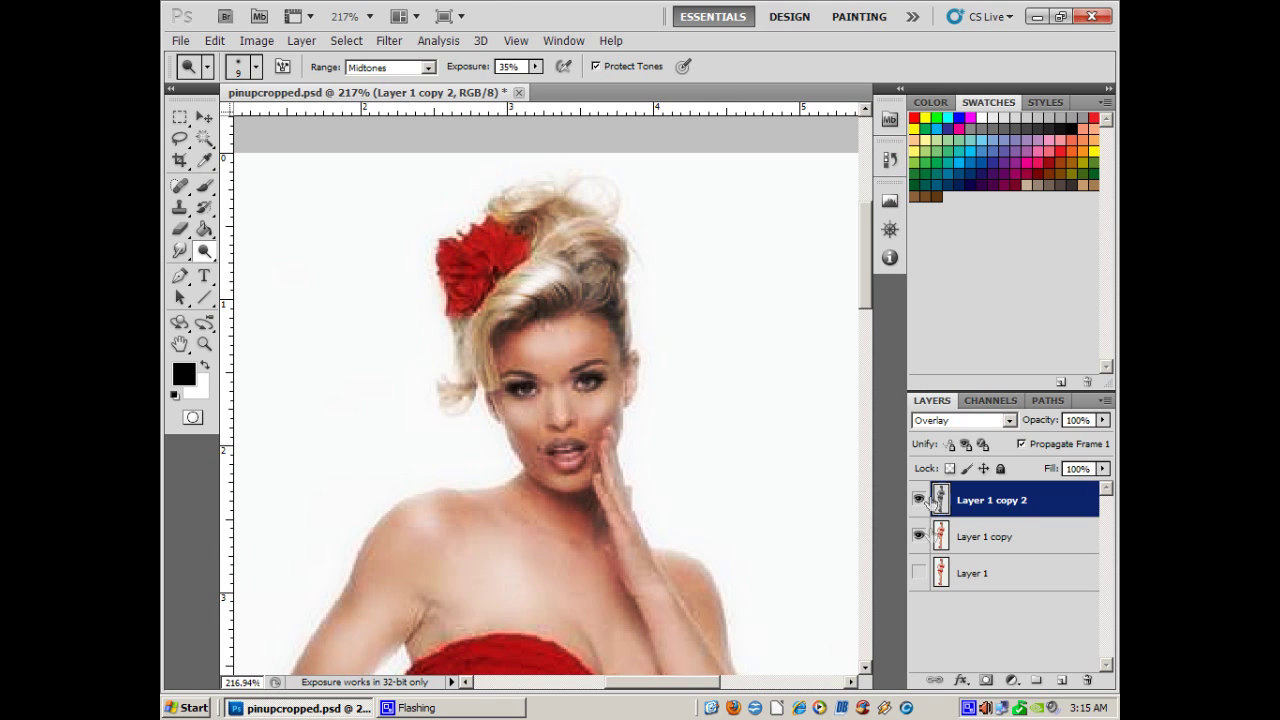
click(918, 499)
click(918, 499)
click(918, 499)
click(918, 500)
click(918, 500)
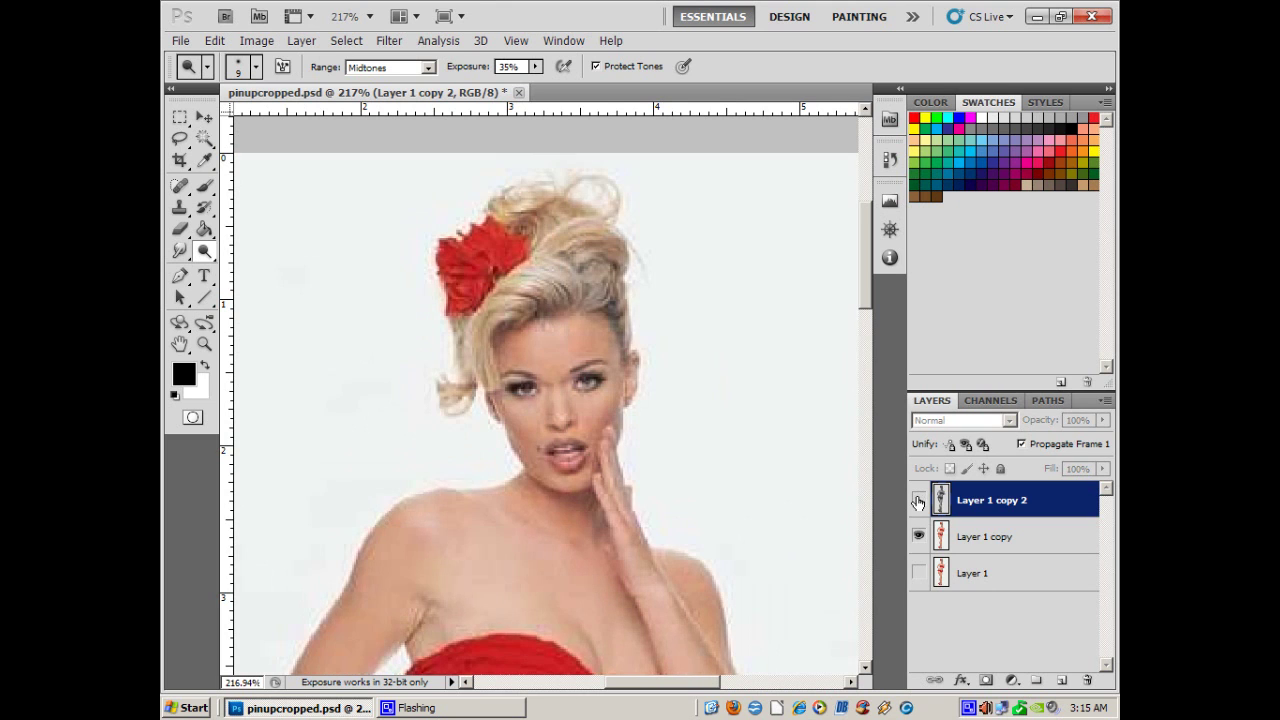
click(918, 500)
click(918, 500)
click(918, 500)
click(918, 500)
click(918, 500)
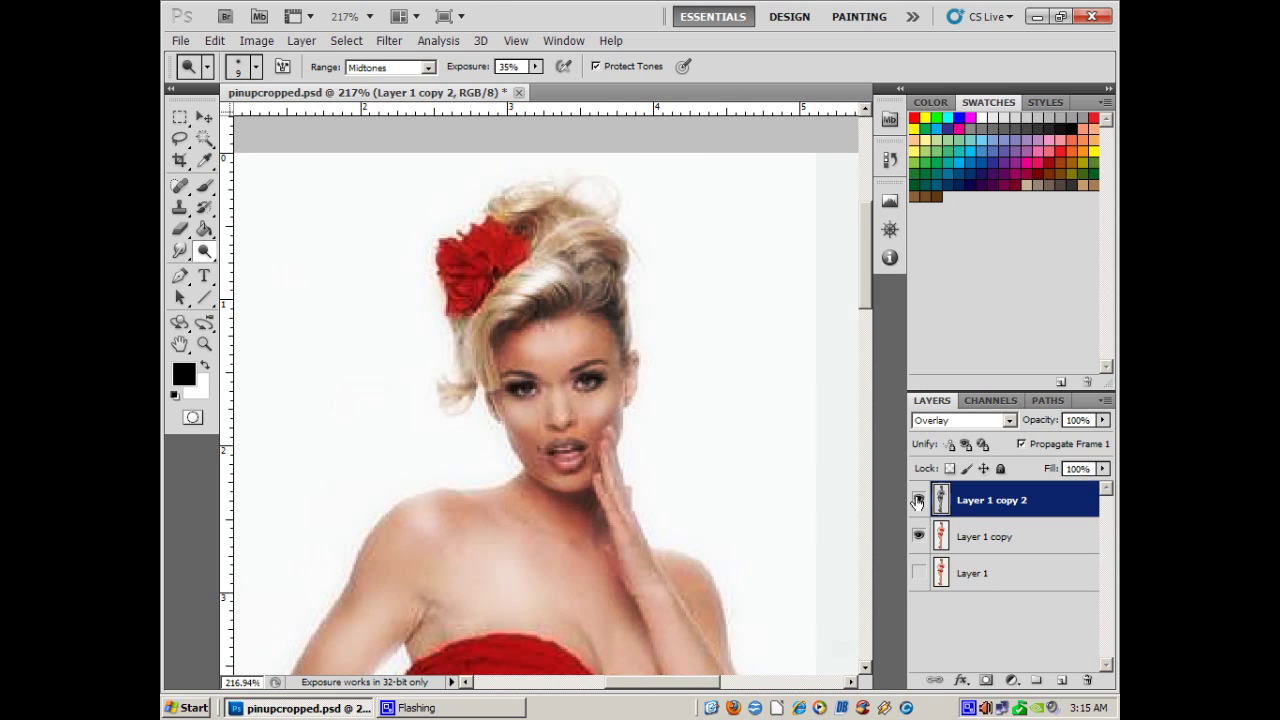
click(204, 345)
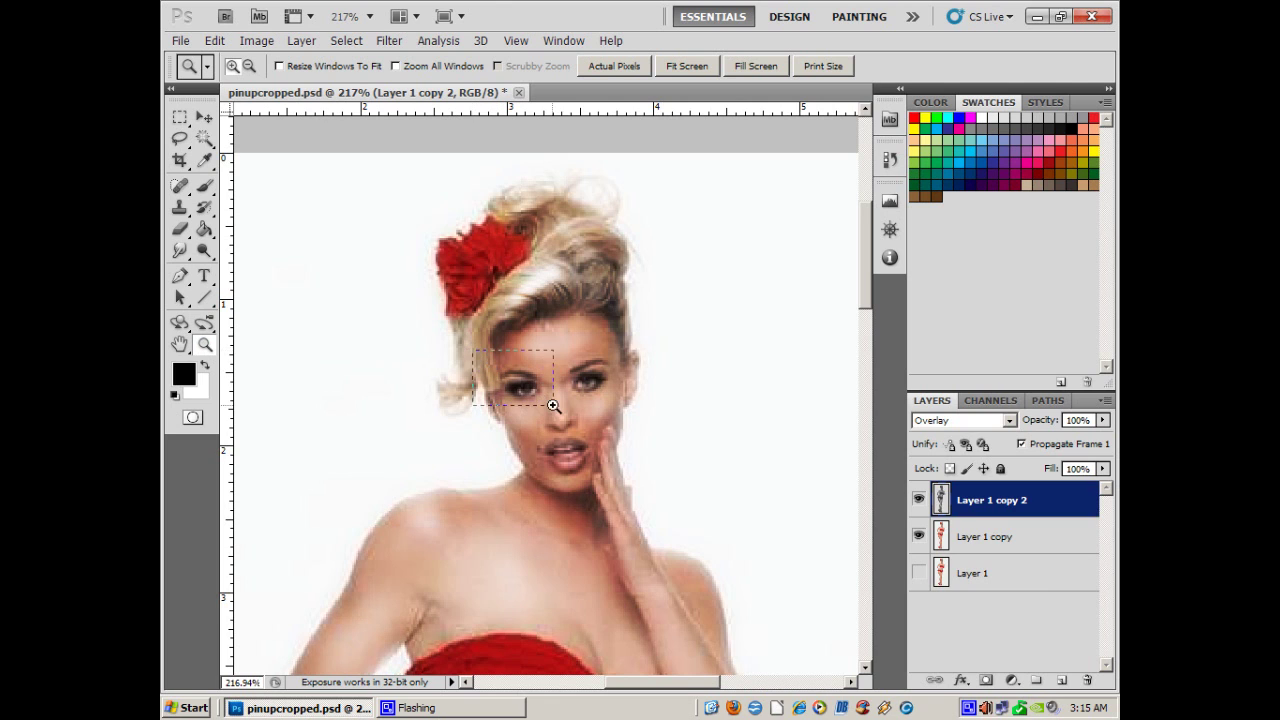
Zoom in on the face and dodge tiny catchlights into both eyes with a size-1 brush.
drag(553, 405, 639, 435)
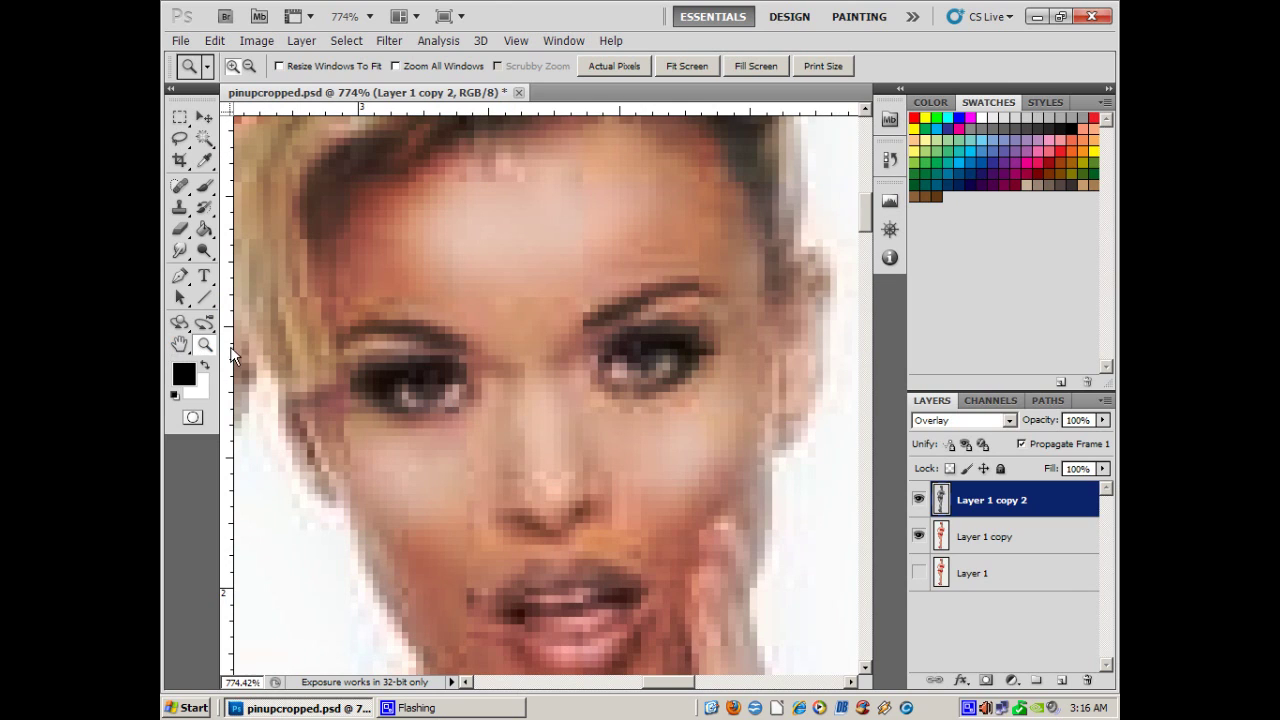
click(204, 251)
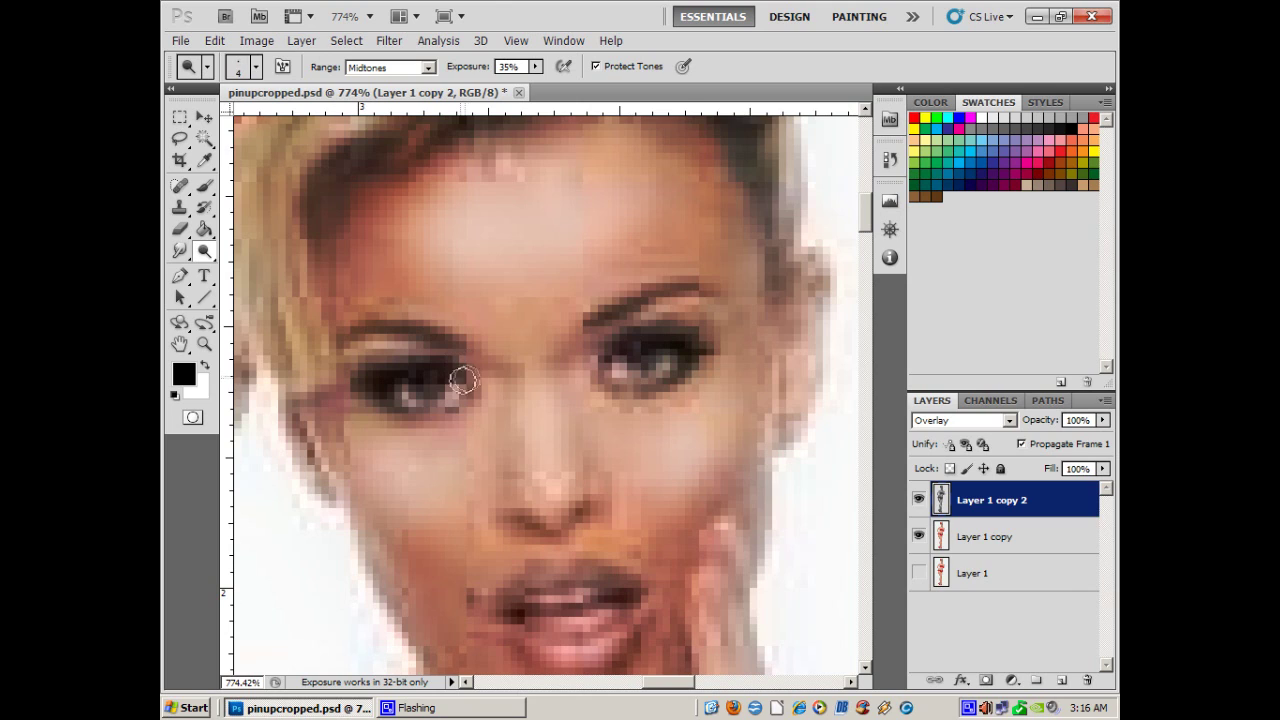
key(bracketleft)
key(bracketleft)
key(bracketleft)
mouse_move(446, 389)
mouse_down()
mouse_move(437, 409)
mouse_move(443, 380)
mouse_up()
drag(657, 359, 651, 356)
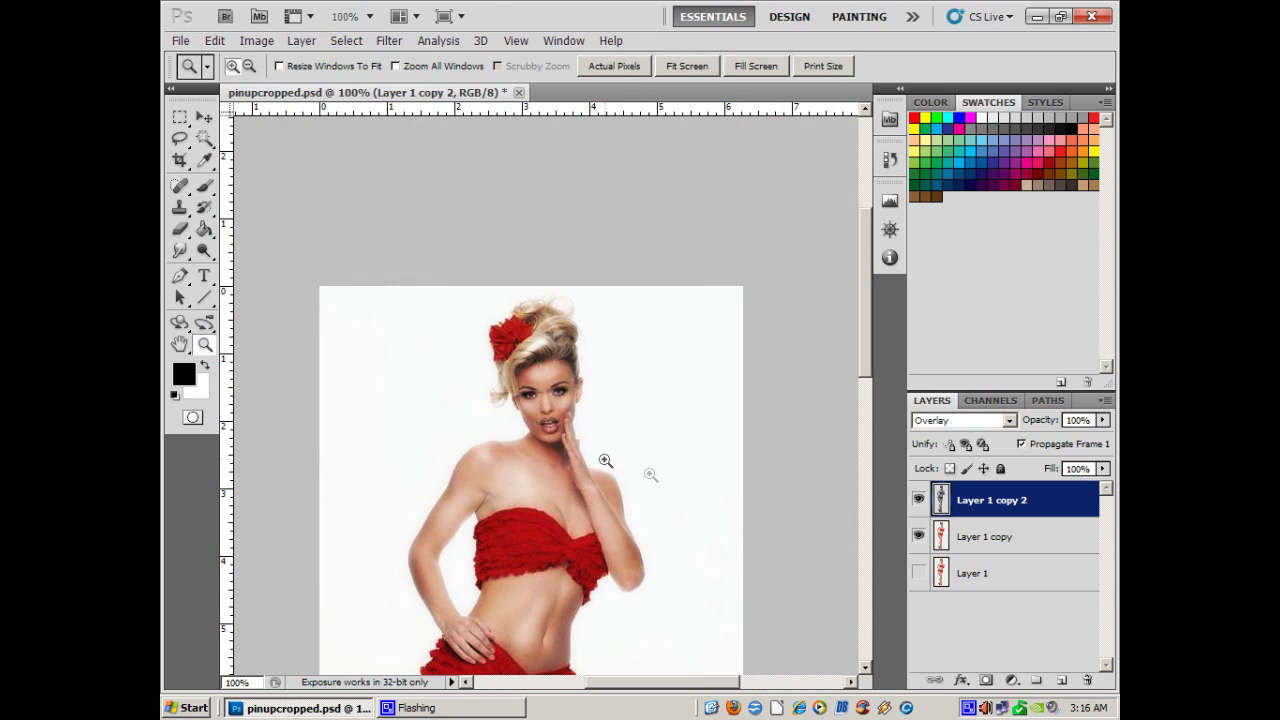
Compare the Overlay layer on and off, then Merge Visible into Layer 1 copy 2.
scroll(820, 425, down, 5)
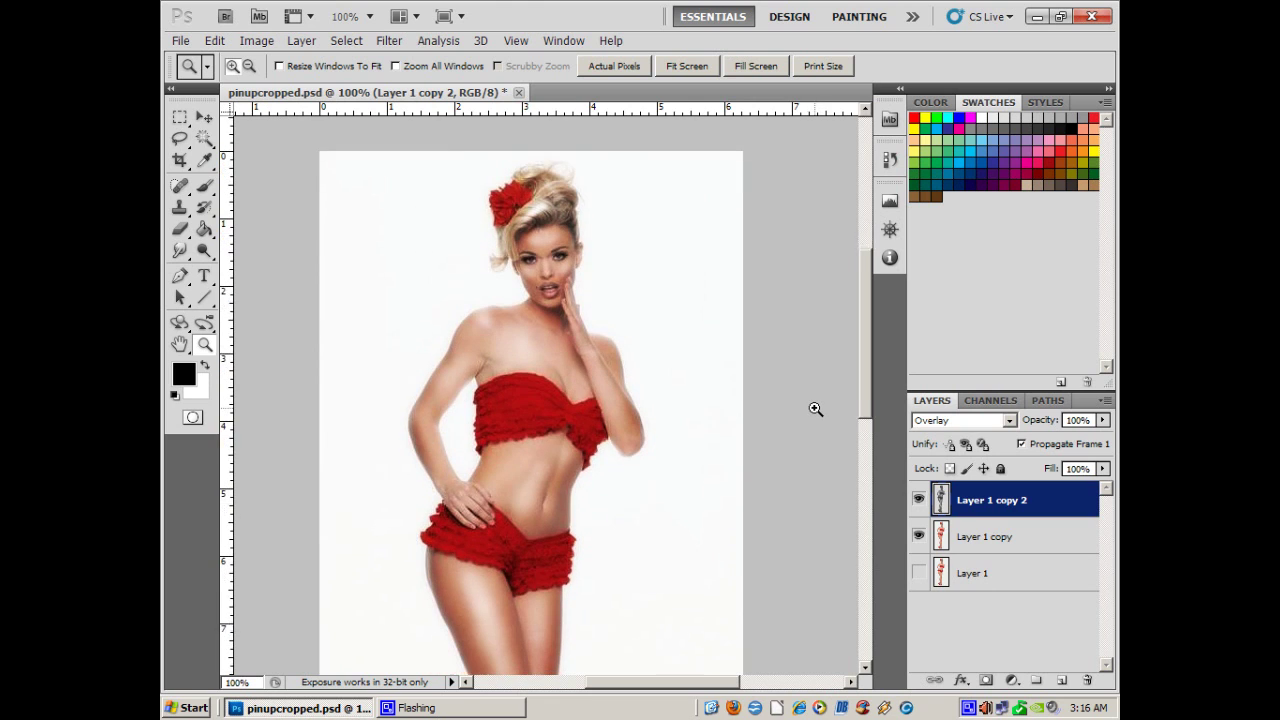
click(919, 499)
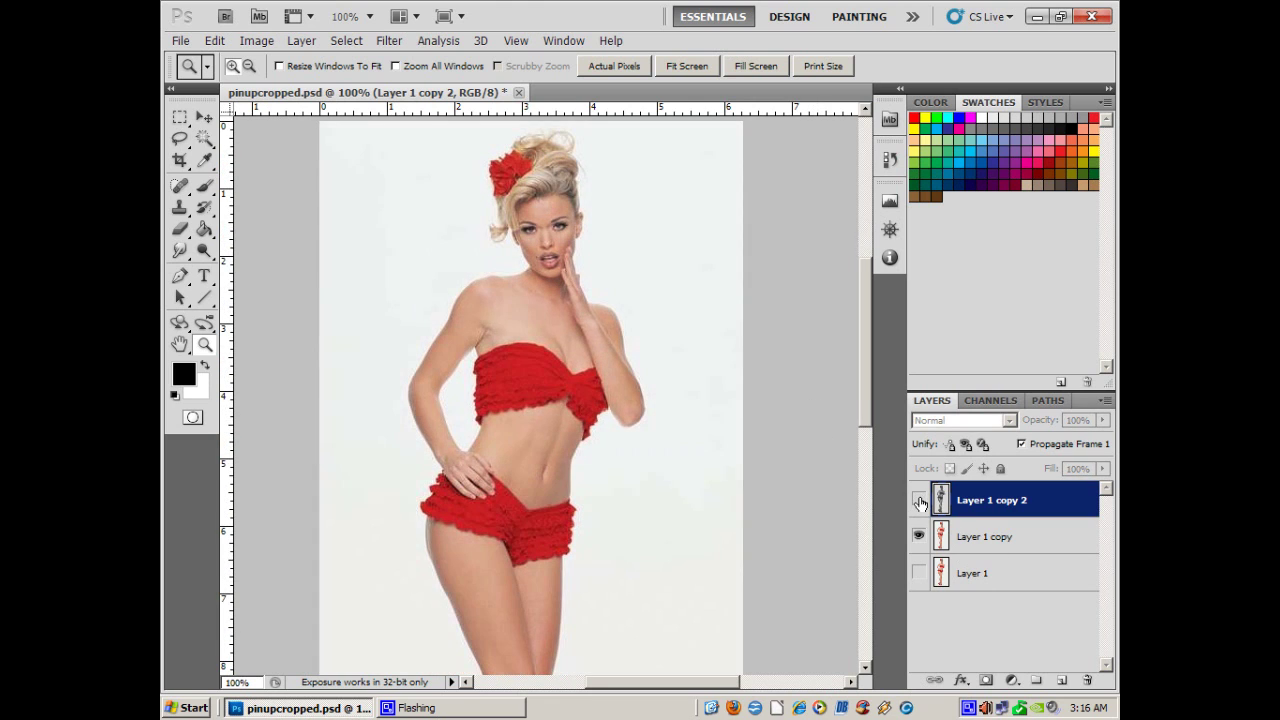
click(919, 500)
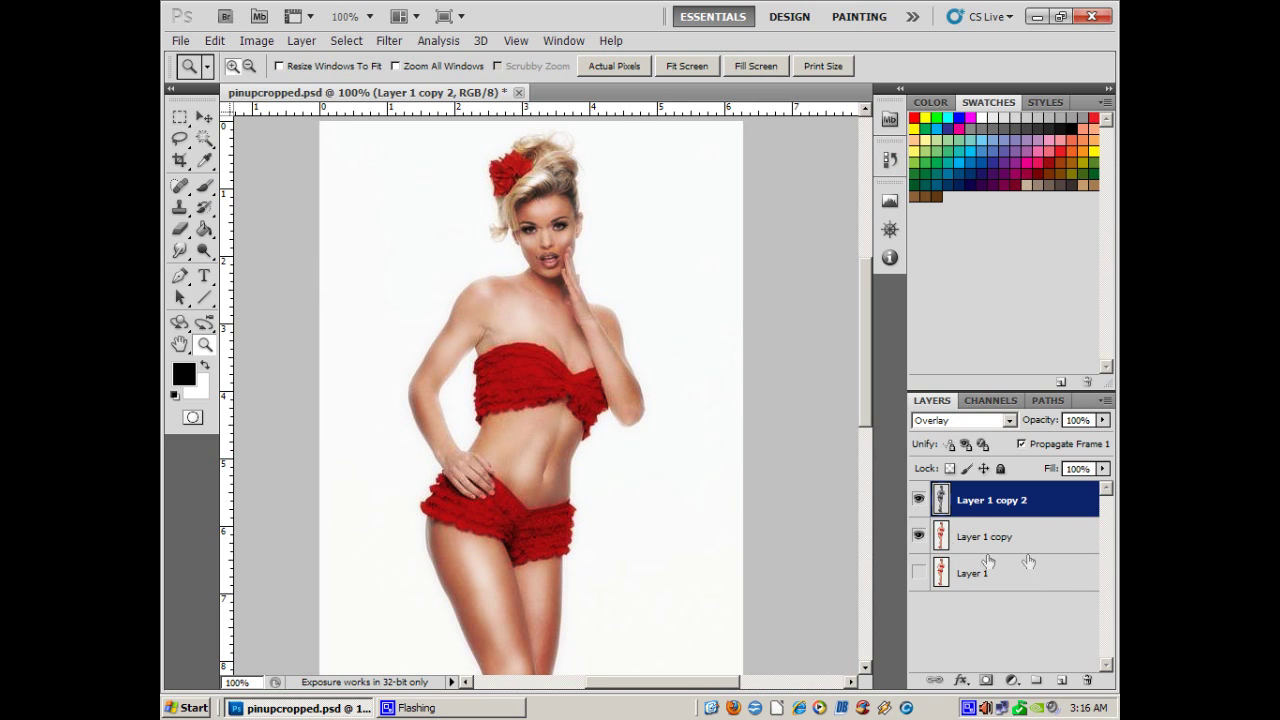
click(1108, 403)
click(937, 612)
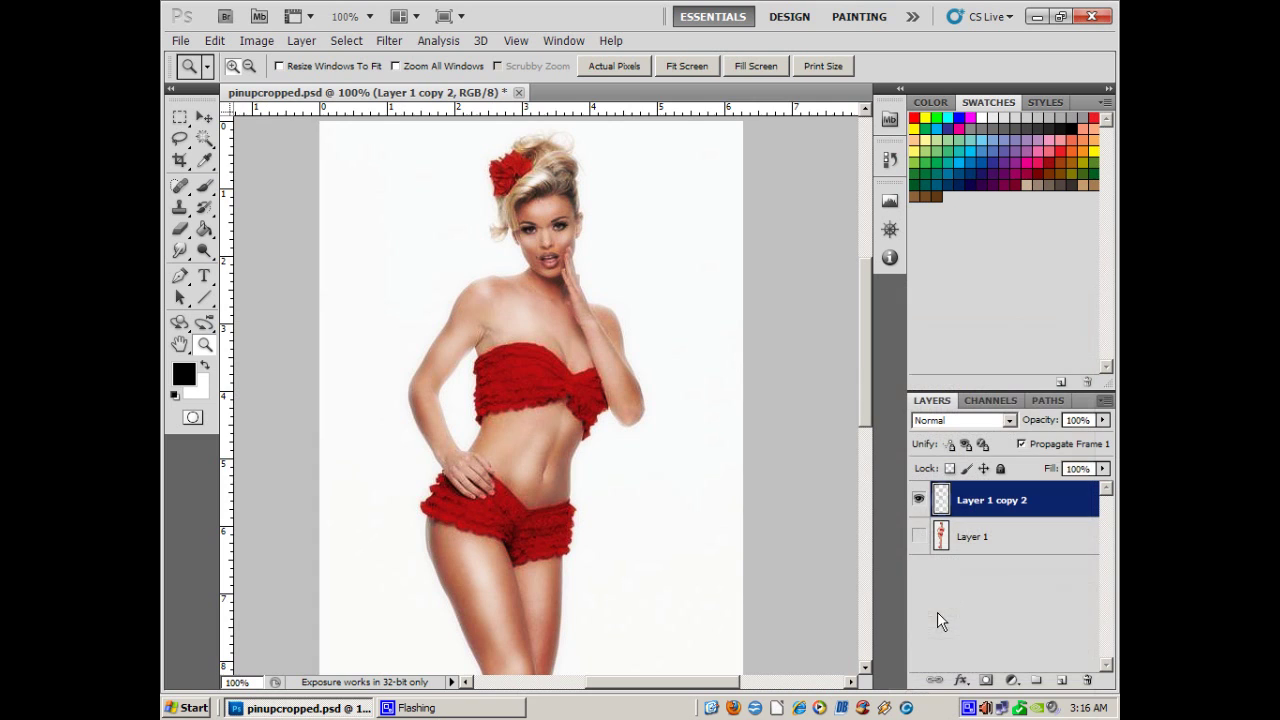
Make Layer 1 visible, compare Layer 1 copy 2, and duplicate it as Layer 1 copy 3.
click(919, 536)
click(919, 500)
click(919, 500)
drag(1064, 501, 1061, 674)
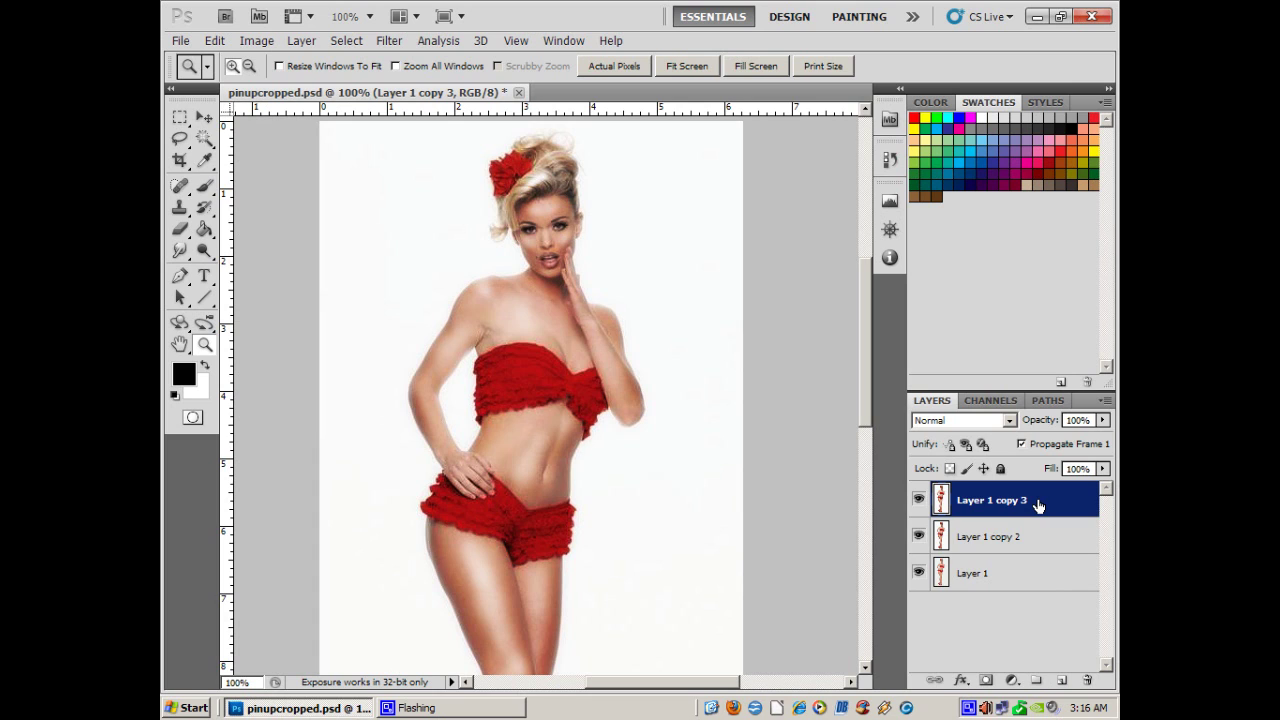
Choose Filter > Artistic > Watercolor for Layer 1 copy 3.
click(388, 41)
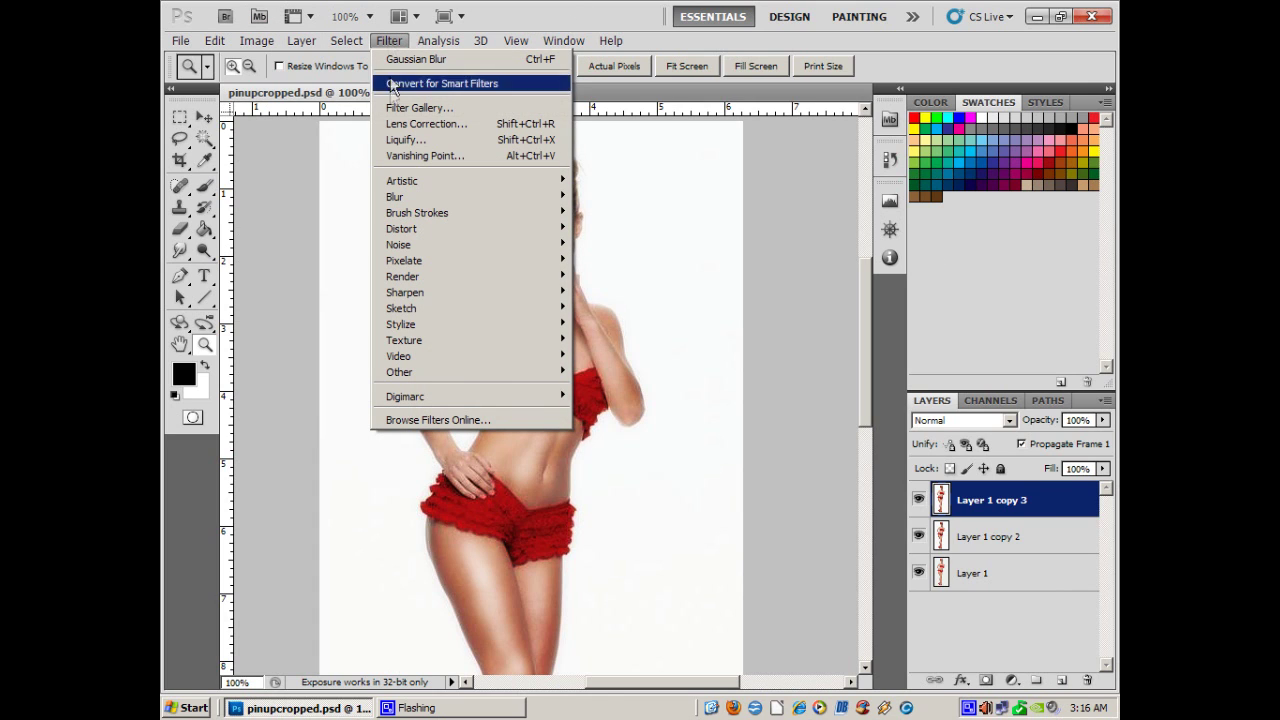
mouse_move(400, 182)
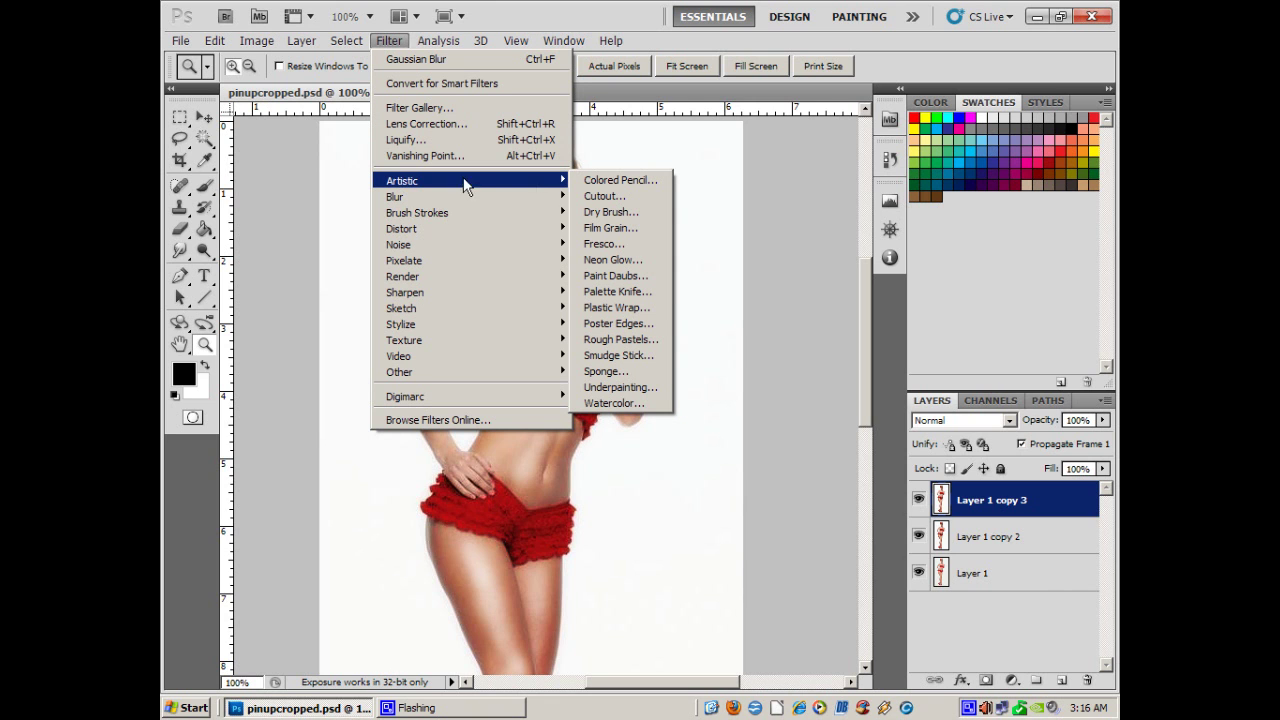
click(612, 403)
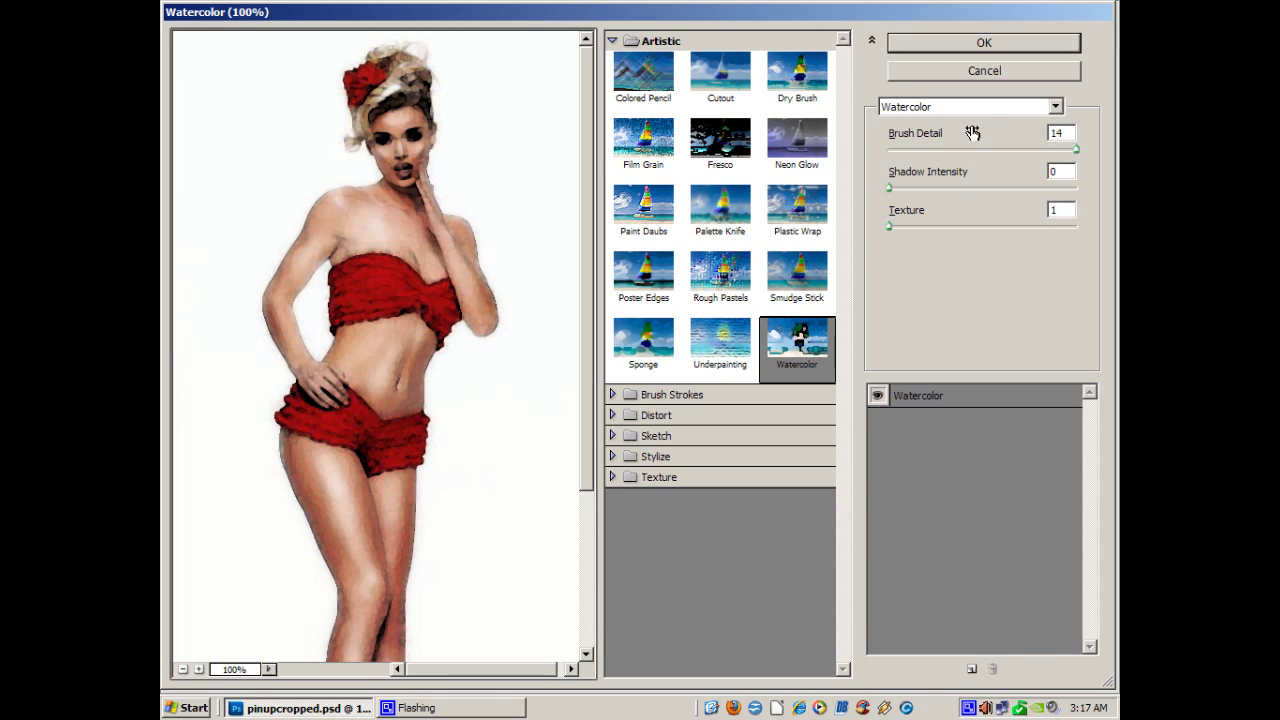
Keep Brush Detail 14, raise Shadow Intensity to 3, and apply the Watercolor filter.
click(1078, 148)
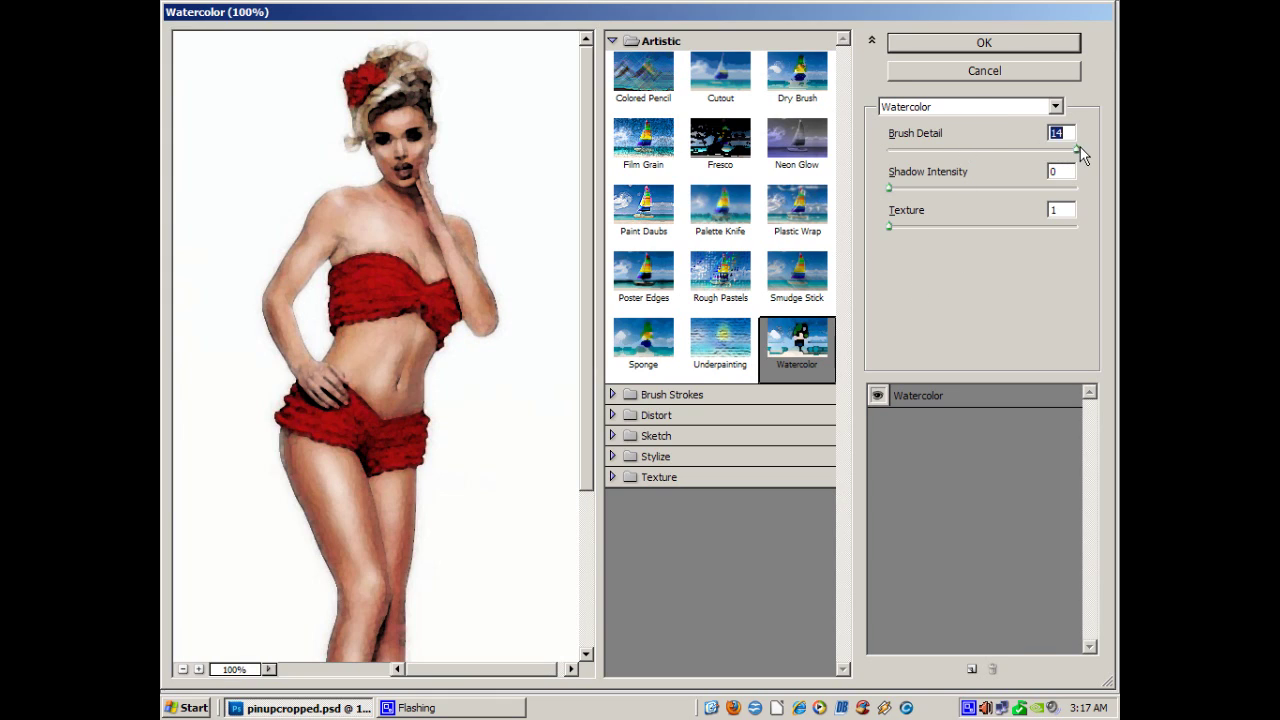
click(889, 186)
mouse_move(889, 188)
mouse_down()
mouse_move(953, 188)
mouse_move(880, 194)
mouse_move(889, 229)
mouse_move(976, 233)
mouse_move(868, 224)
mouse_up()
click(1020, 45)
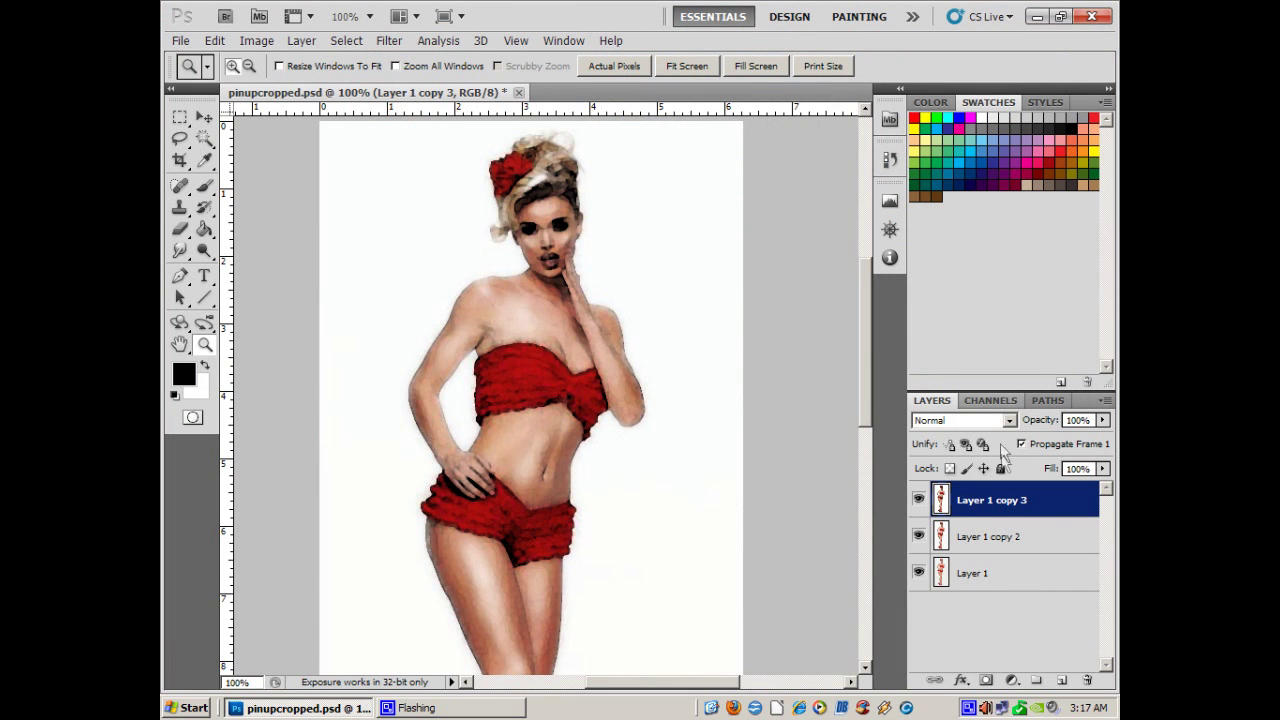
Compare the watercolor layer on and off, then lower its opacity to 85%.
click(918, 500)
click(918, 500)
click(1103, 421)
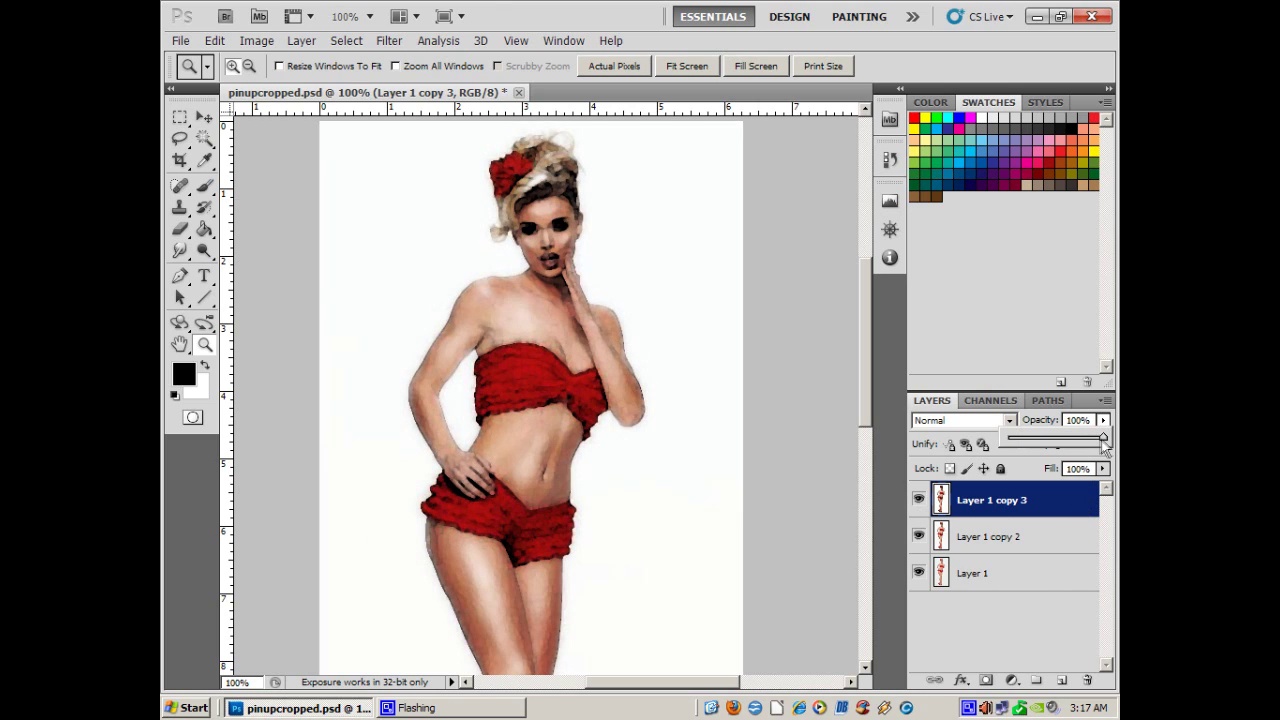
drag(1102, 440, 1092, 446)
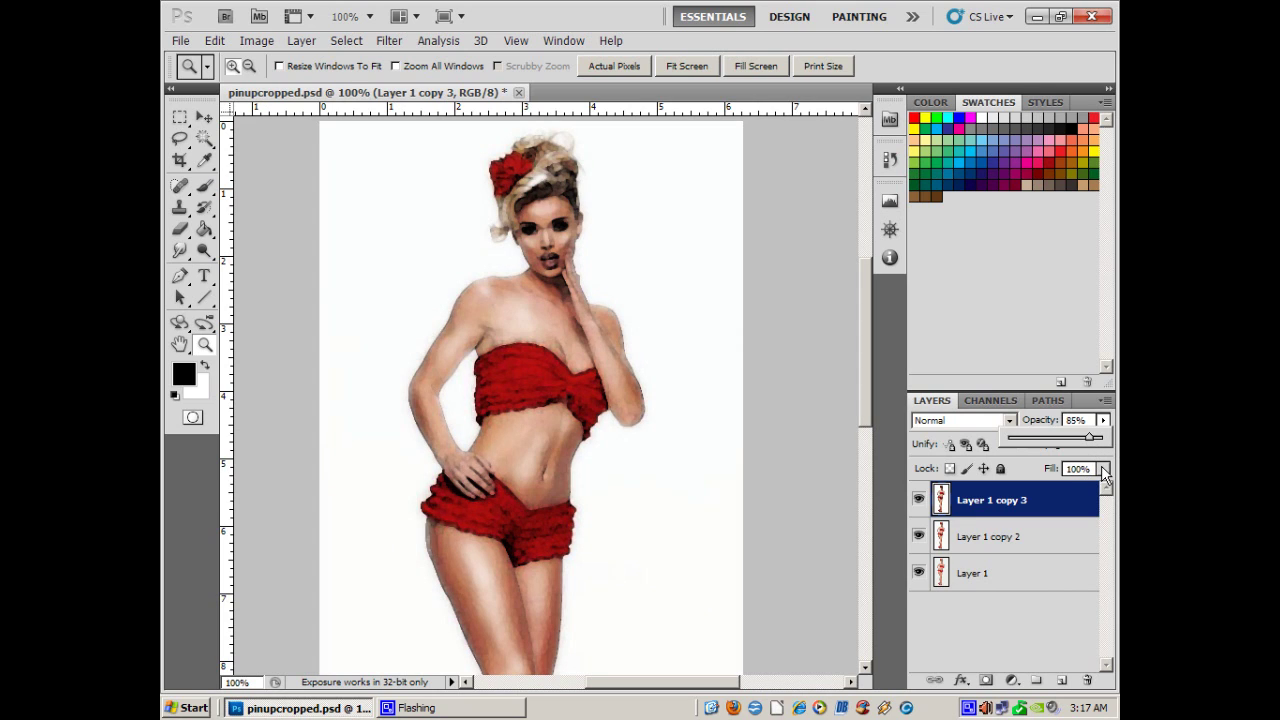
Drag the watercolor layer's fill down to 32%.
click(1103, 470)
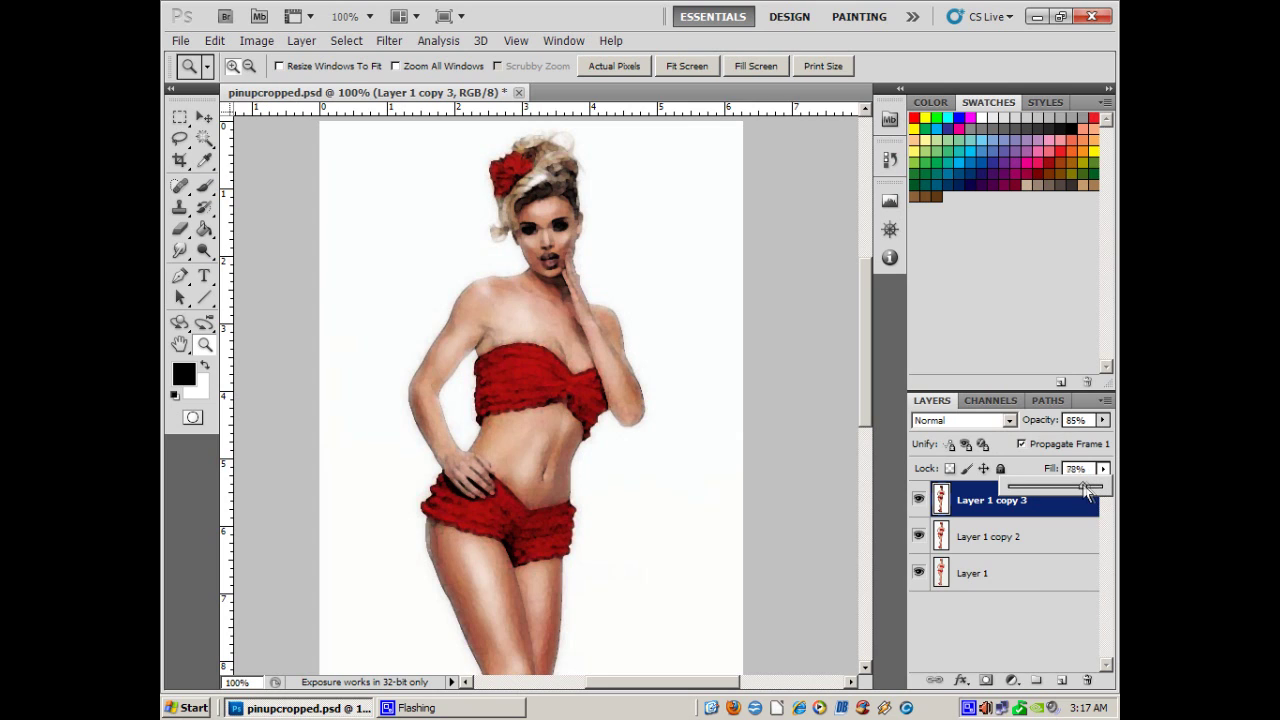
mouse_move(1086, 490)
mouse_down()
mouse_move(1012, 486)
mouse_move(1025, 486)
mouse_up()
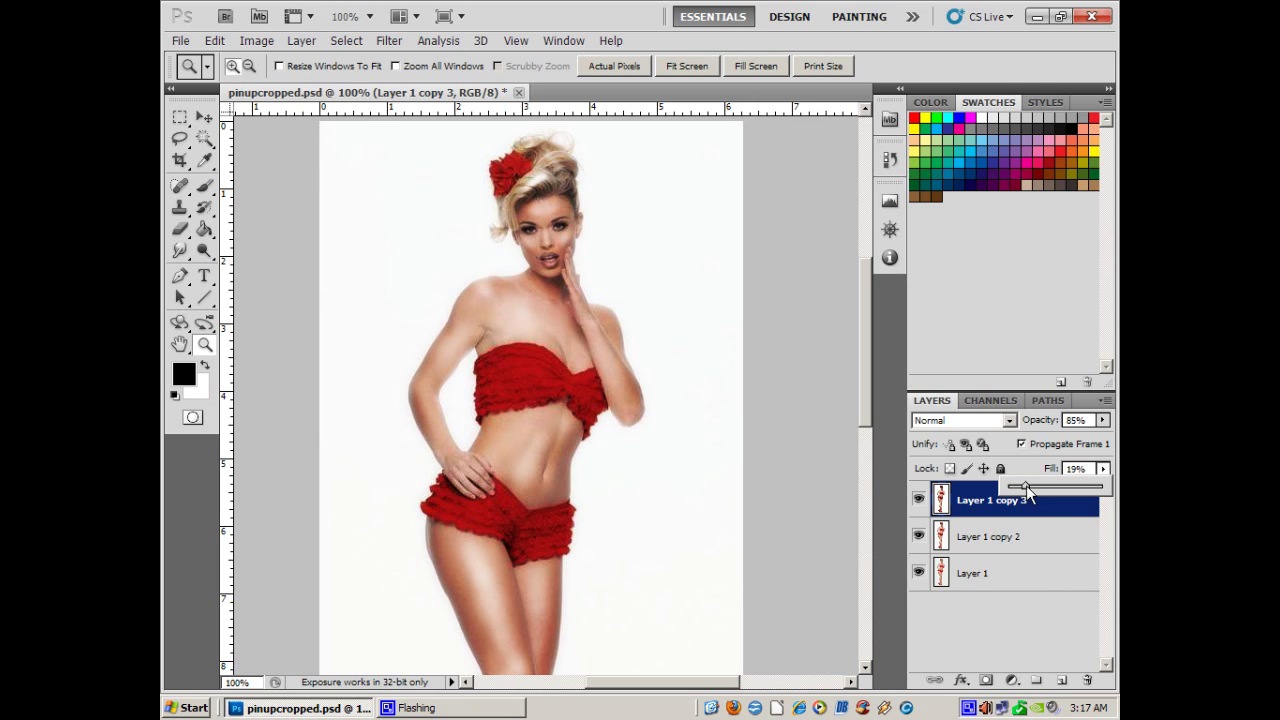
drag(1026, 485, 1027, 485)
drag(1032, 486, 1040, 490)
Confirm the 32% fill and toggle the watercolor layer and Layer 1 copy 2 to compare.
click(1022, 462)
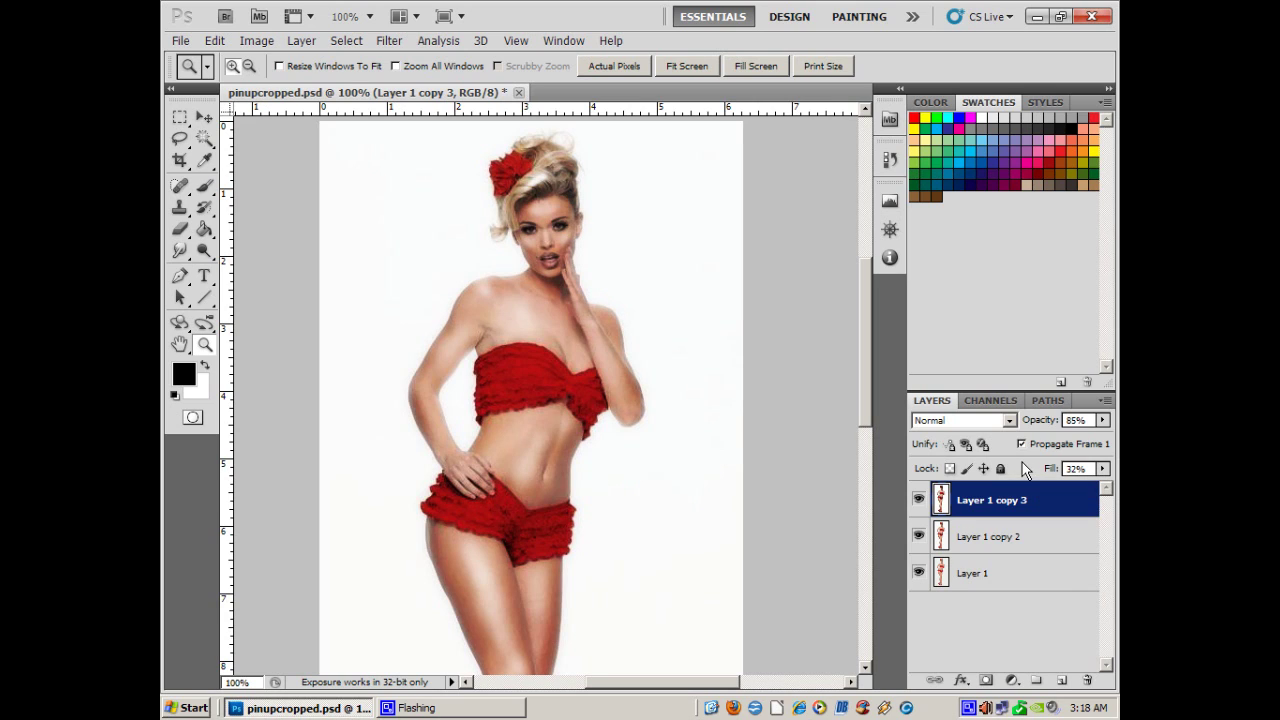
click(918, 501)
click(918, 500)
click(918, 500)
click(918, 537)
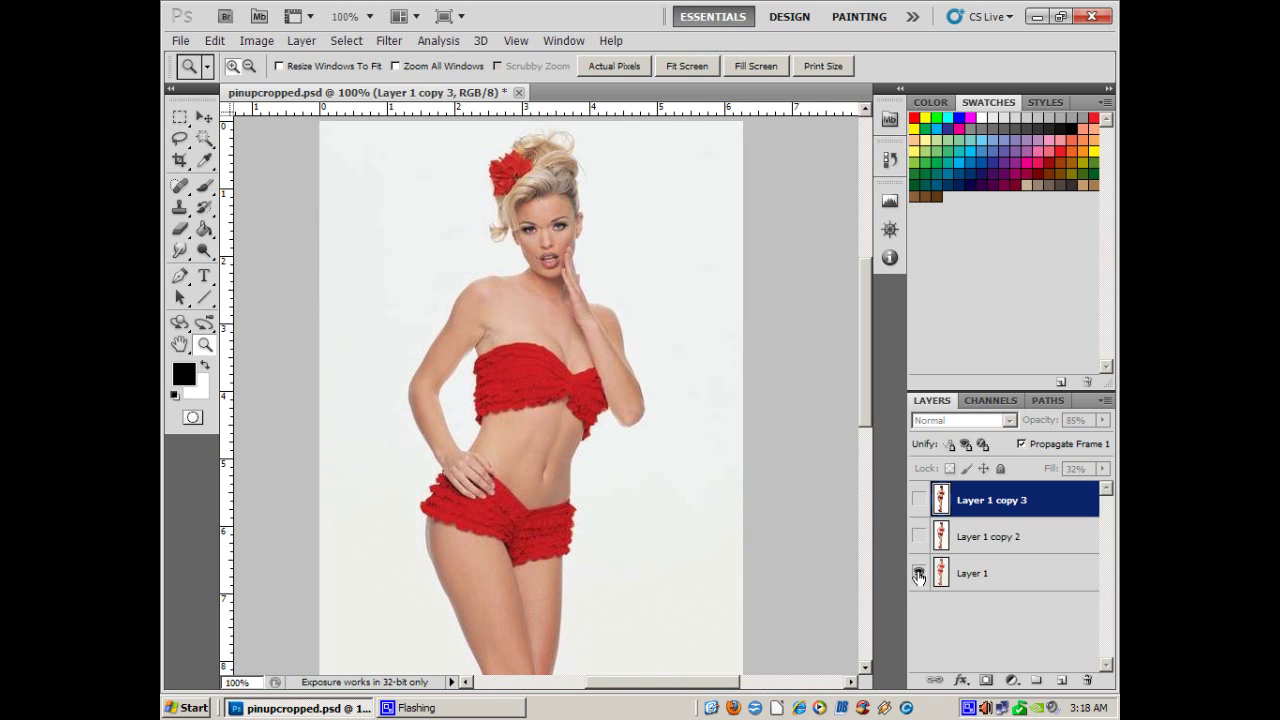
click(919, 537)
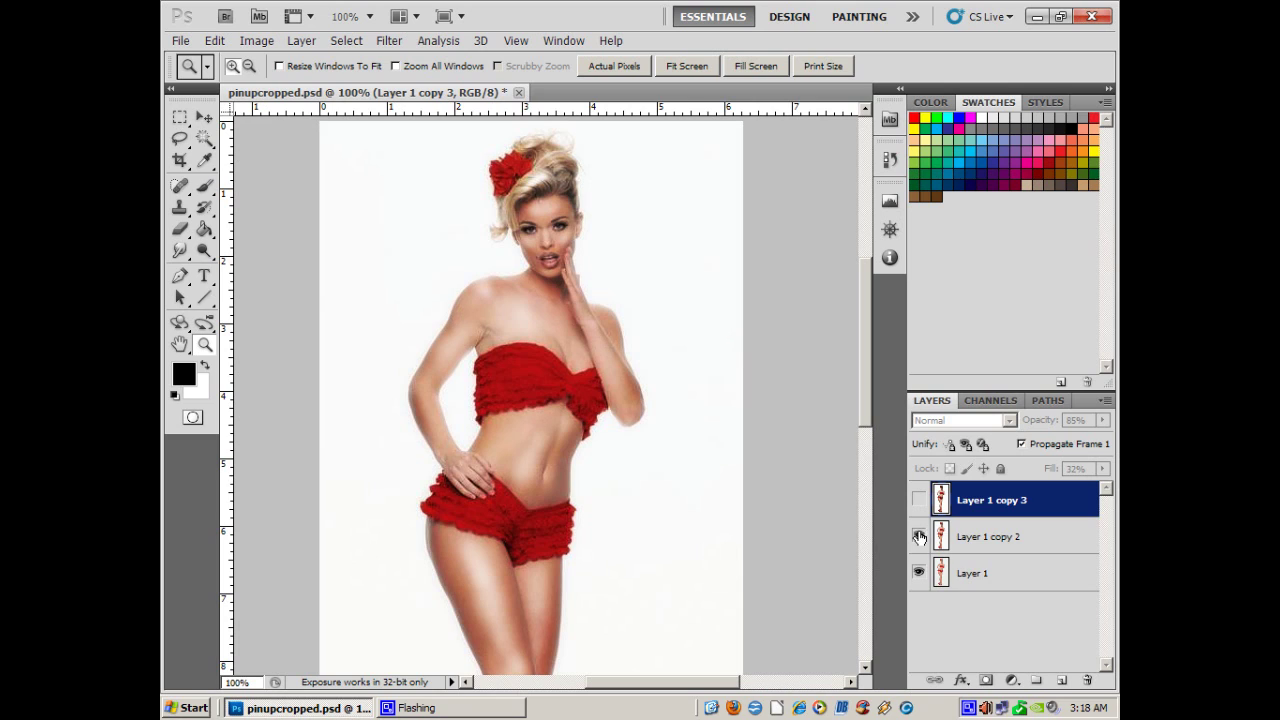
click(918, 500)
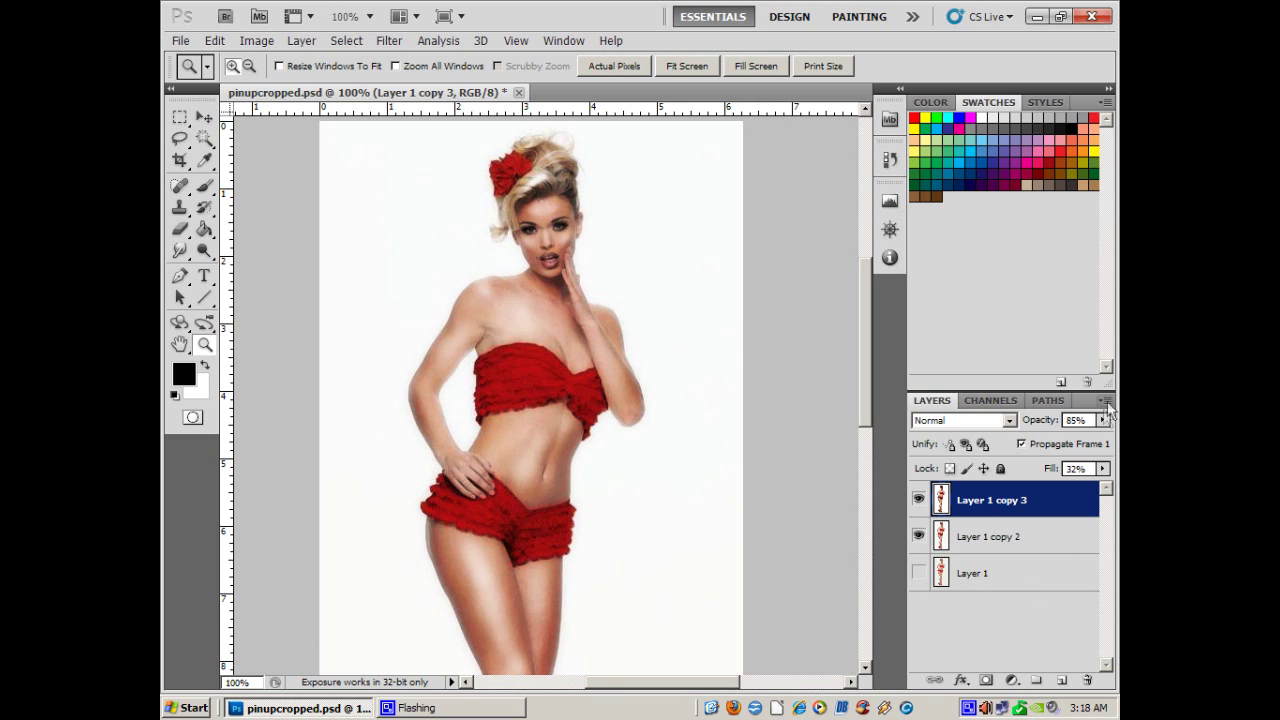
Merge Visible into Layer 1 copy 3, make Layer 1 visible again, and compare.
click(1106, 401)
click(934, 608)
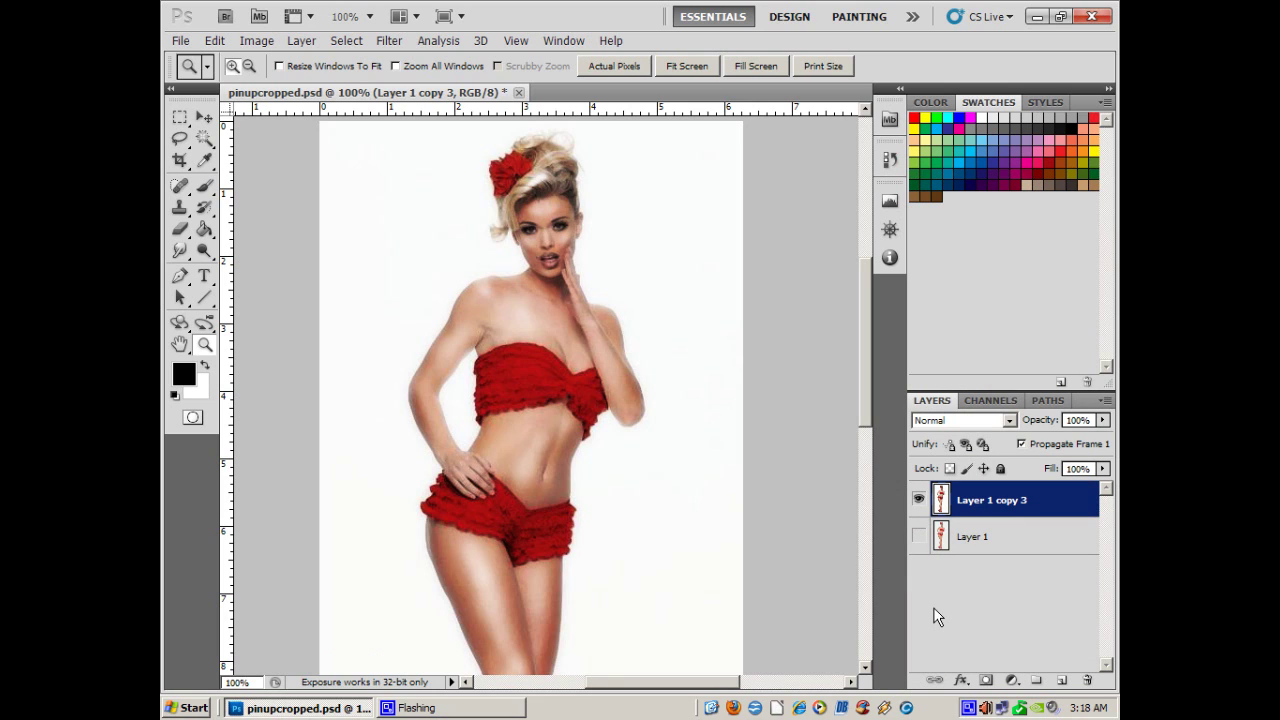
click(918, 536)
click(918, 499)
click(918, 501)
Fit the image, zoom into the head, toggle Layer 1 copy 3 to compare, and refit.
double_click(180, 345)
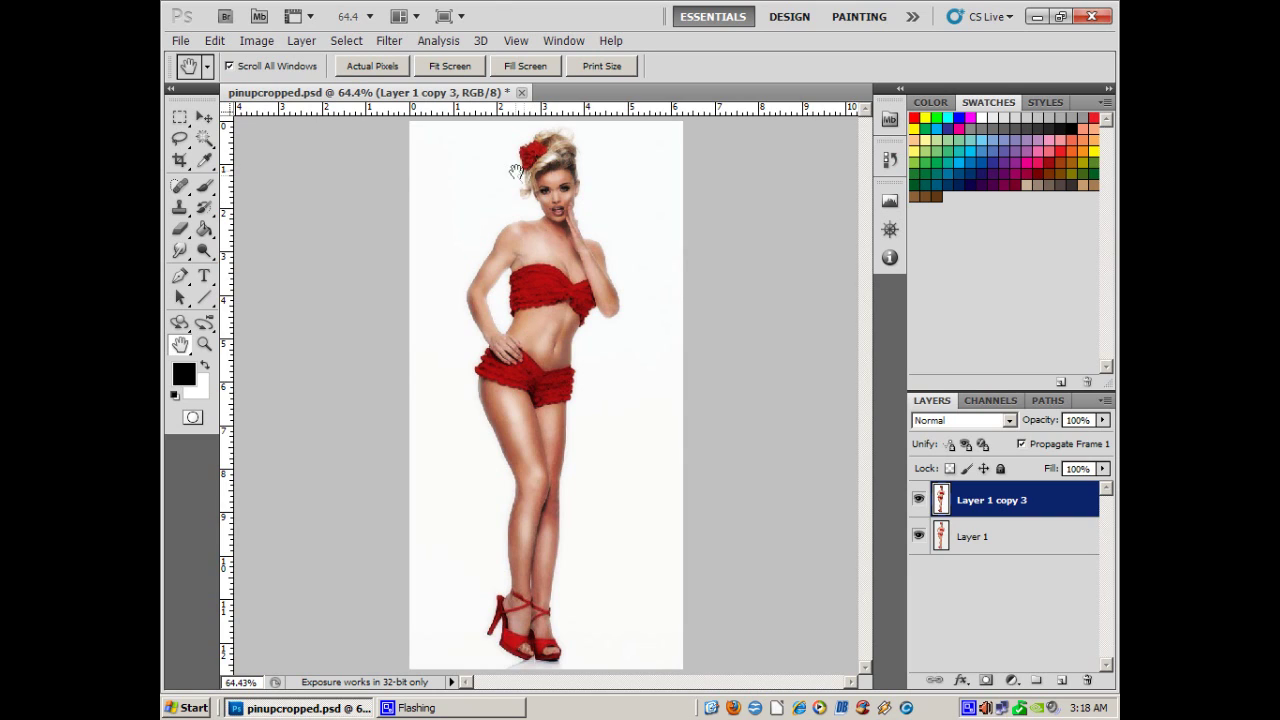
click(204, 344)
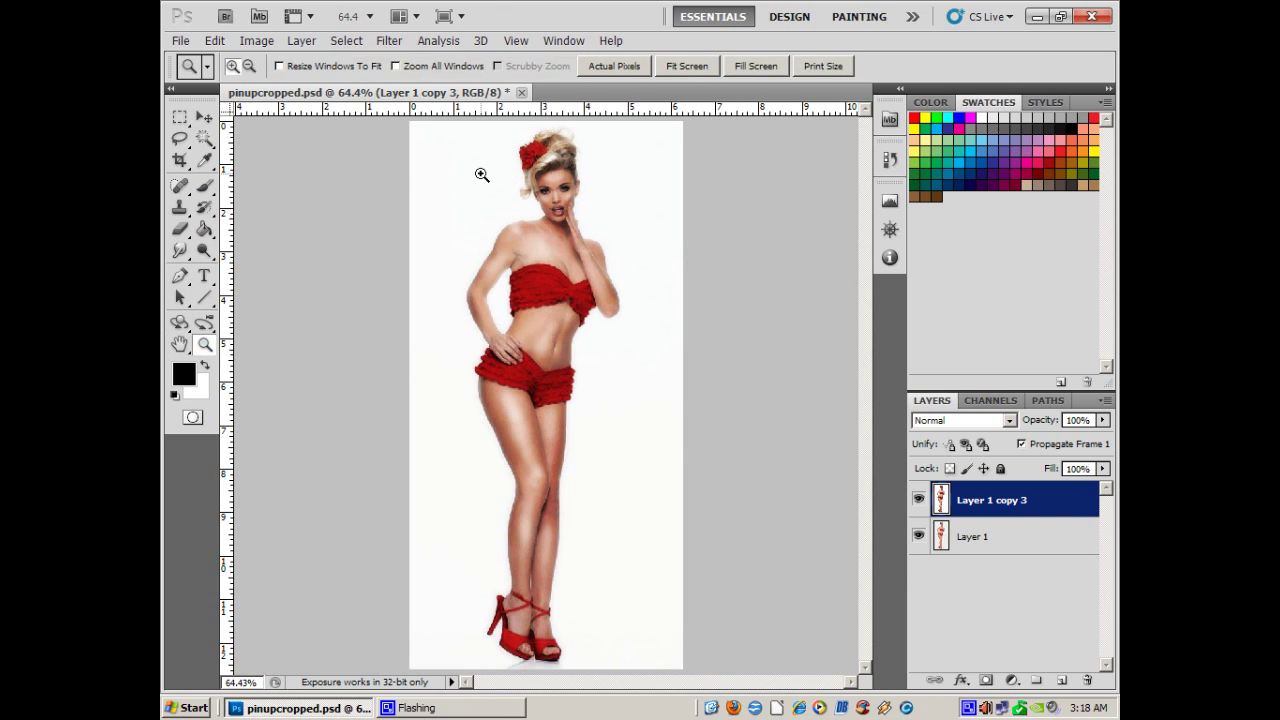
drag(484, 135, 643, 275)
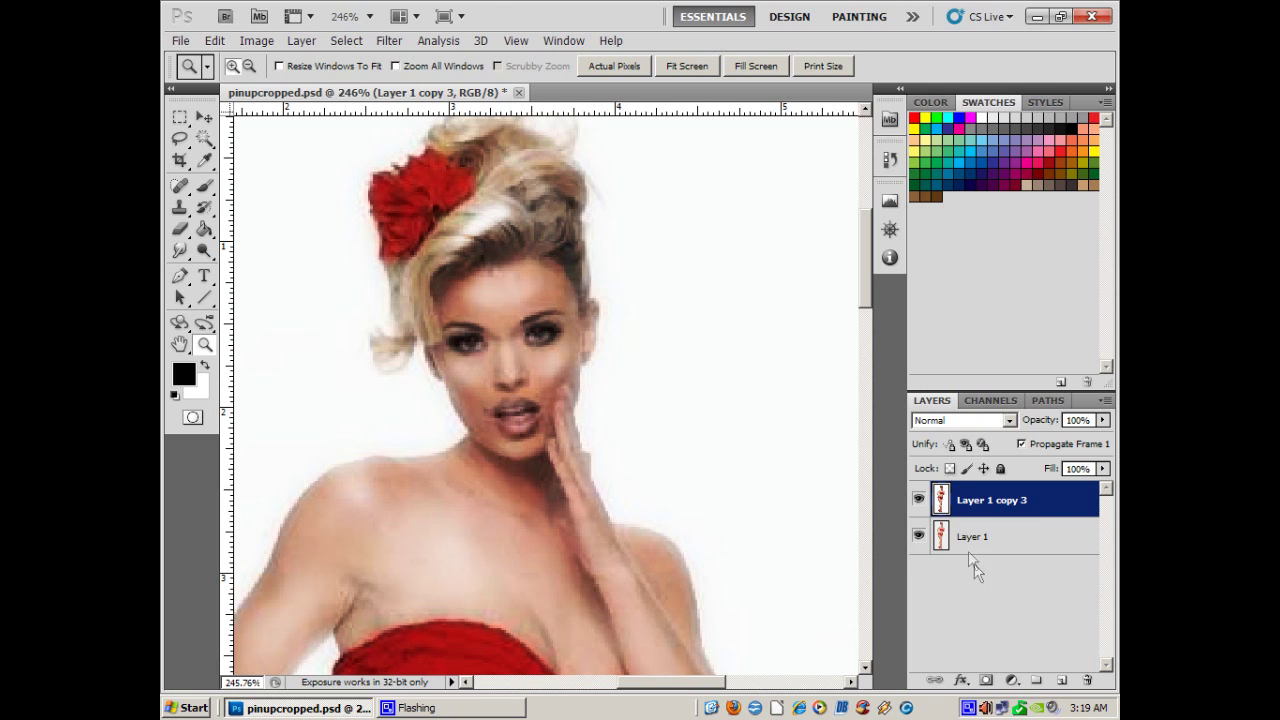
click(920, 500)
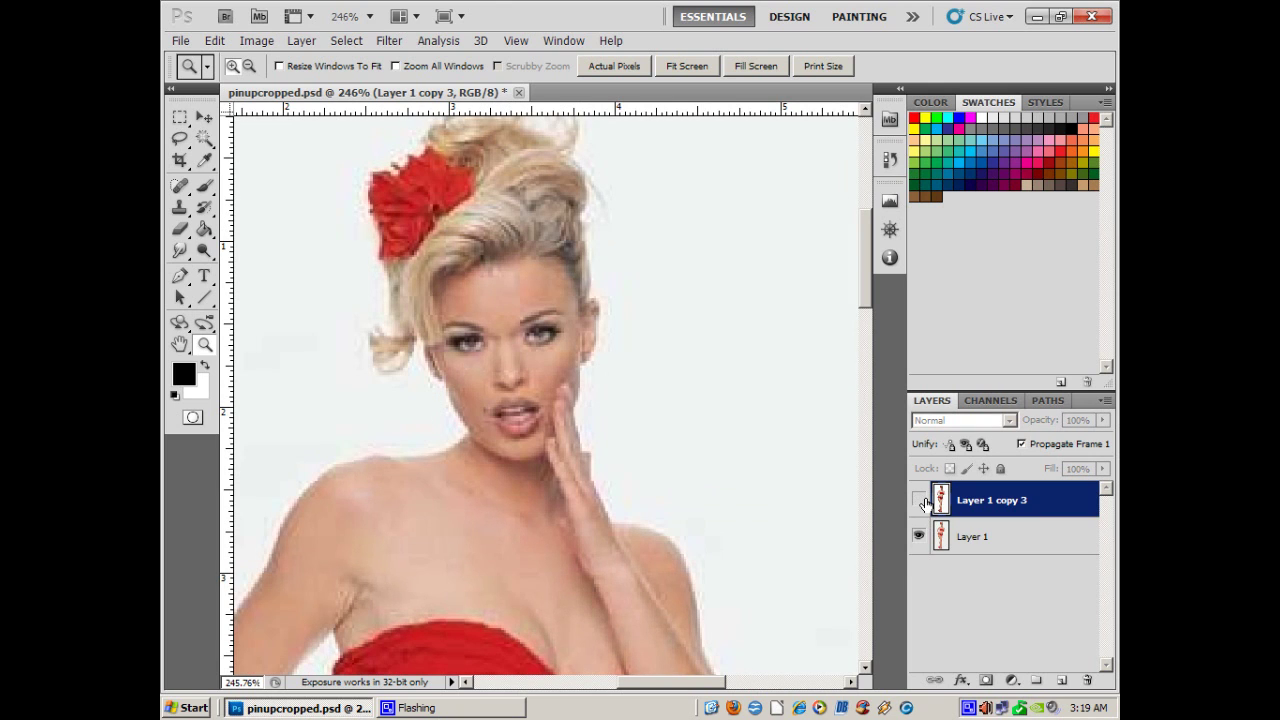
click(920, 500)
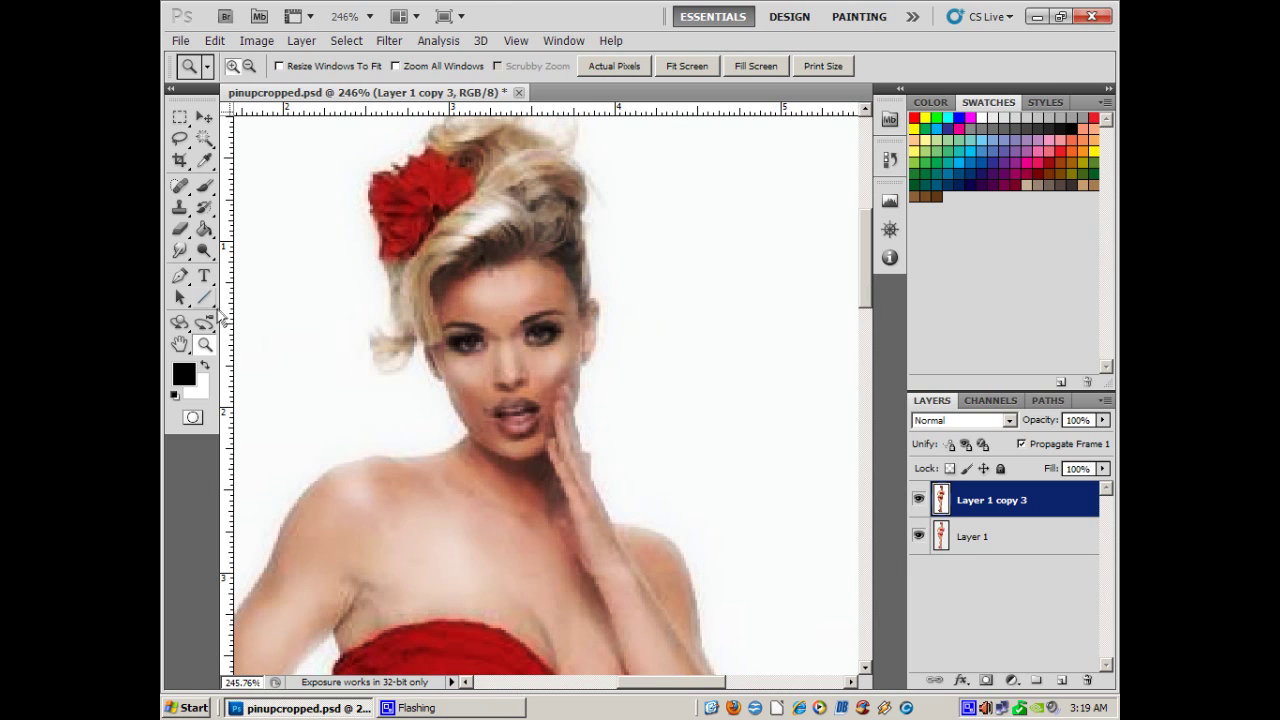
double_click(180, 343)
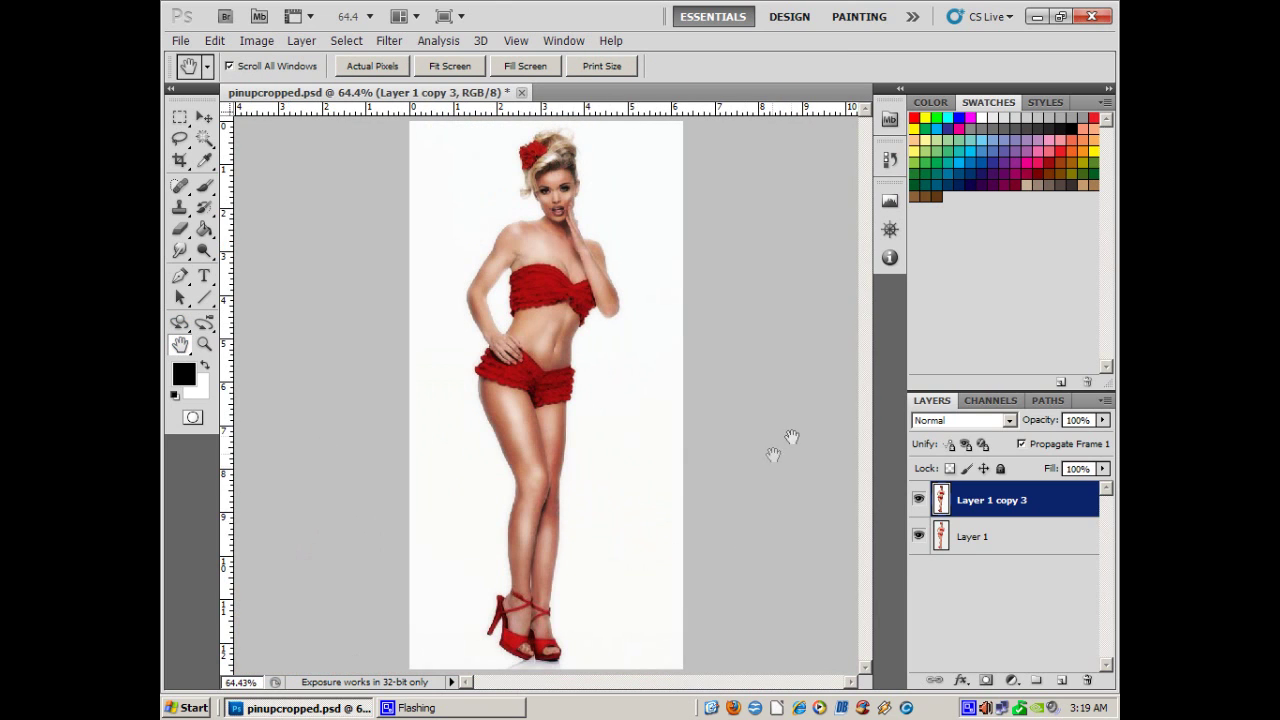